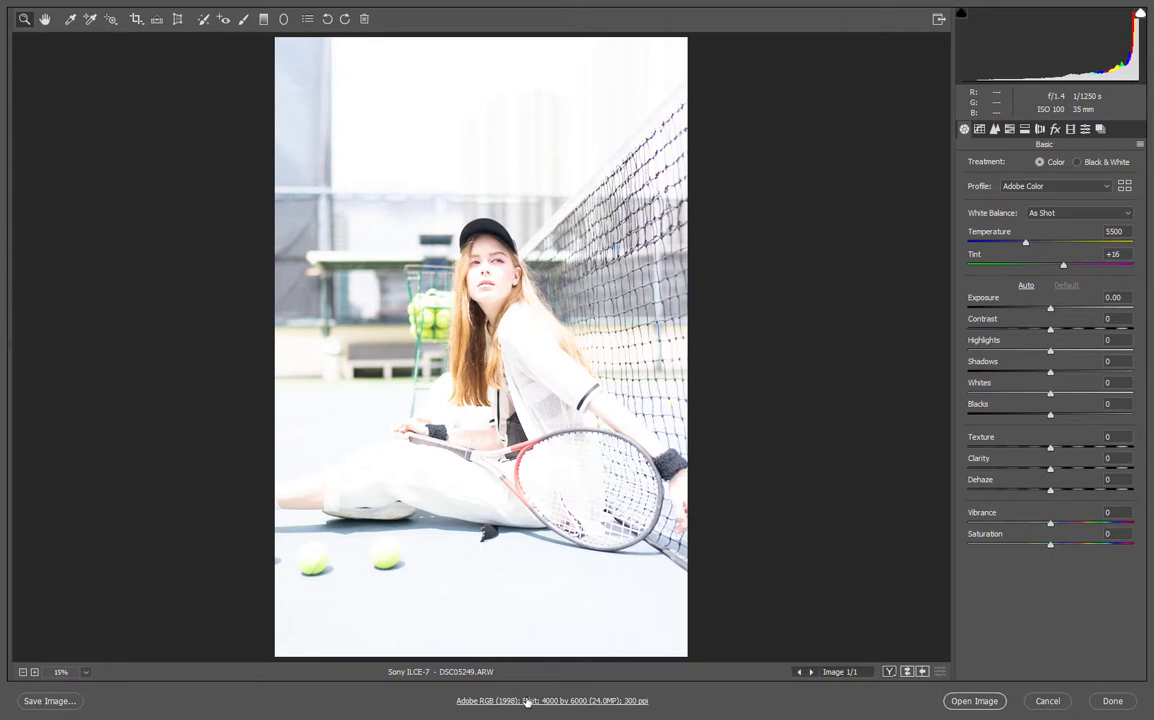
Step: Set the raw file's output color space to sRGB IEC61966-2.1 in the workflow options
{"action": "left_click", "coordinate": [619, 705]}
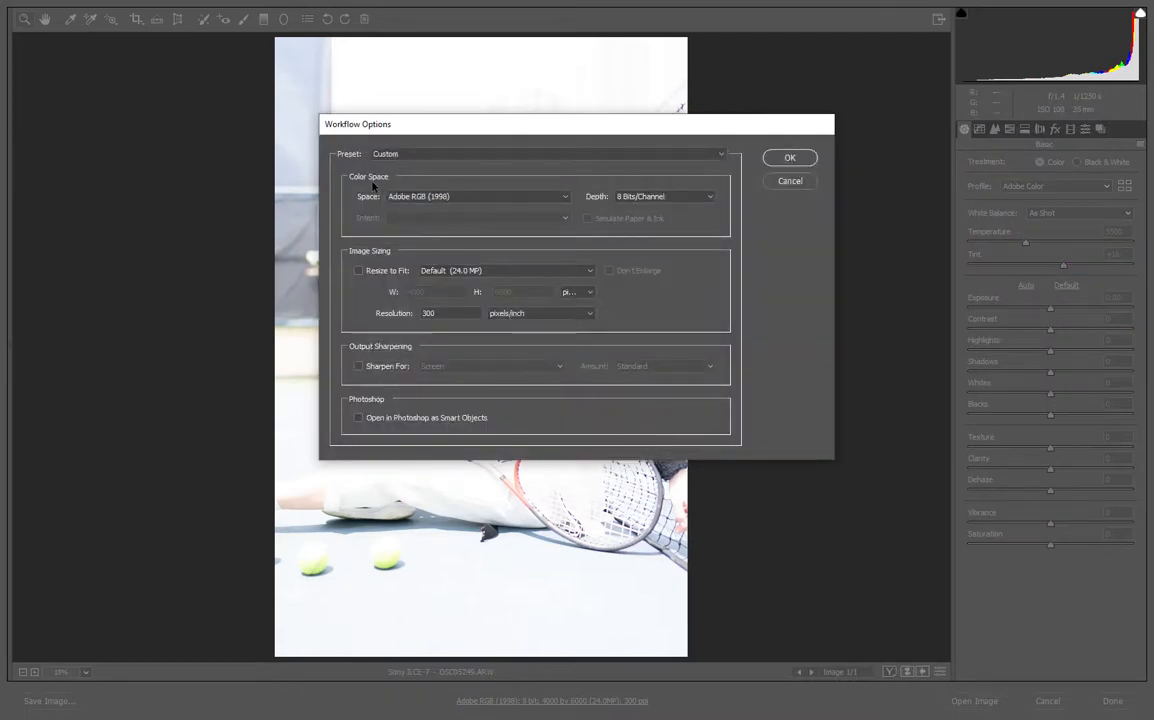
{"action": "left_click", "coordinate": [458, 197]}
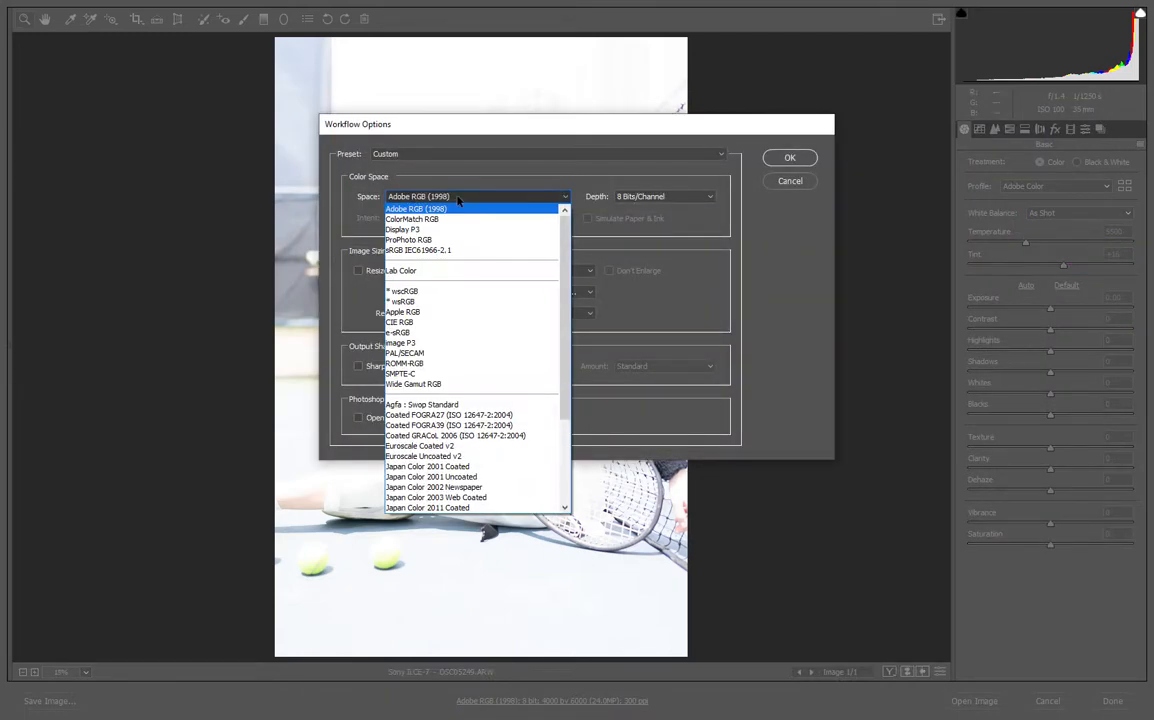
{"action": "left_click", "coordinate": [446, 254]}
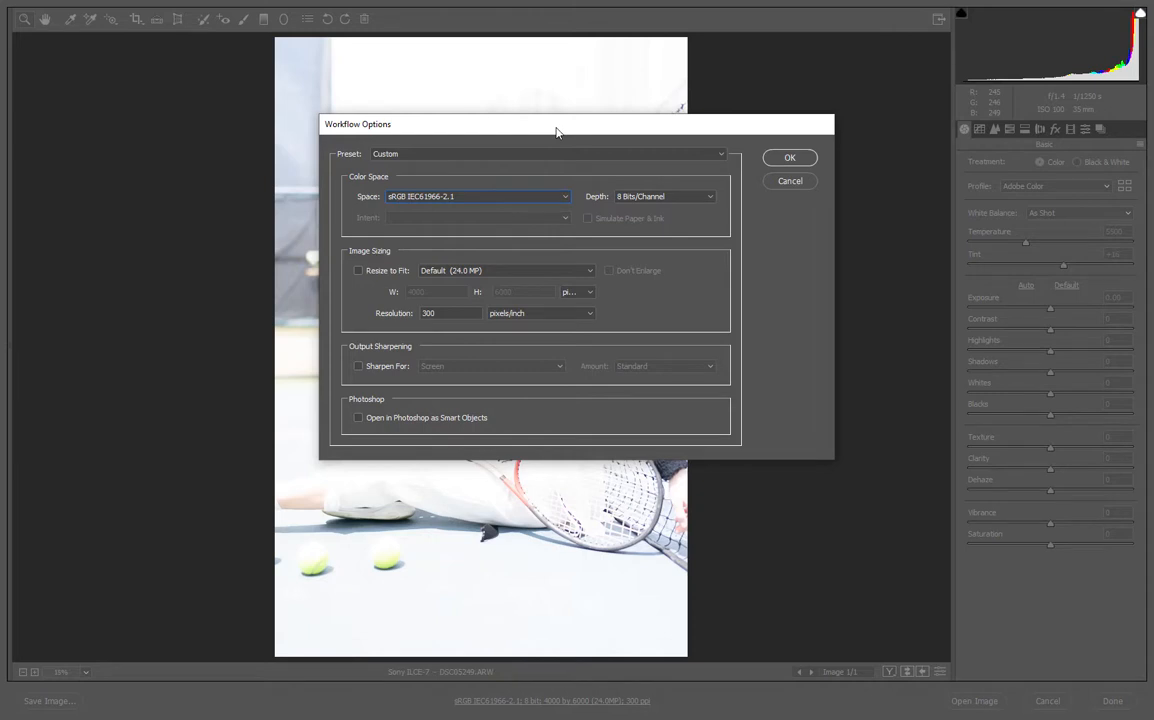
{"action": "left_click", "coordinate": [798, 158]}
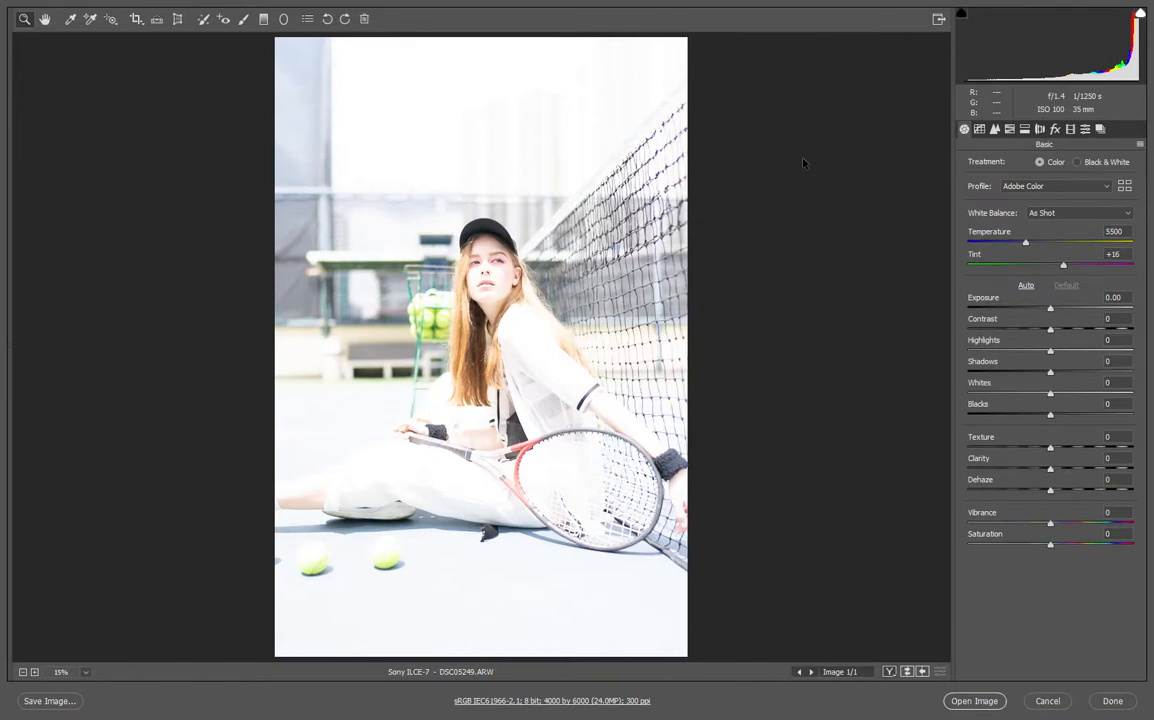
Step: Enable chromatic aberration removal and switch the lens profile corrections off and back on to compare
{"action": "left_click", "coordinate": [1039, 129]}
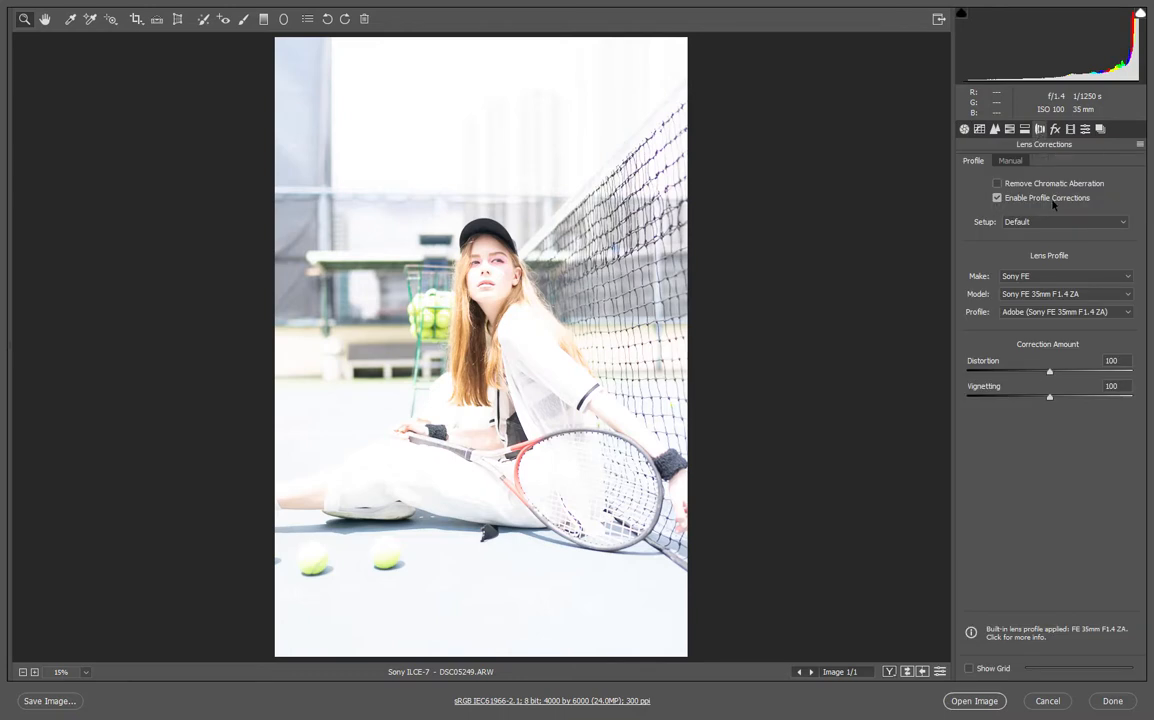
{"action": "left_click", "coordinate": [997, 185]}
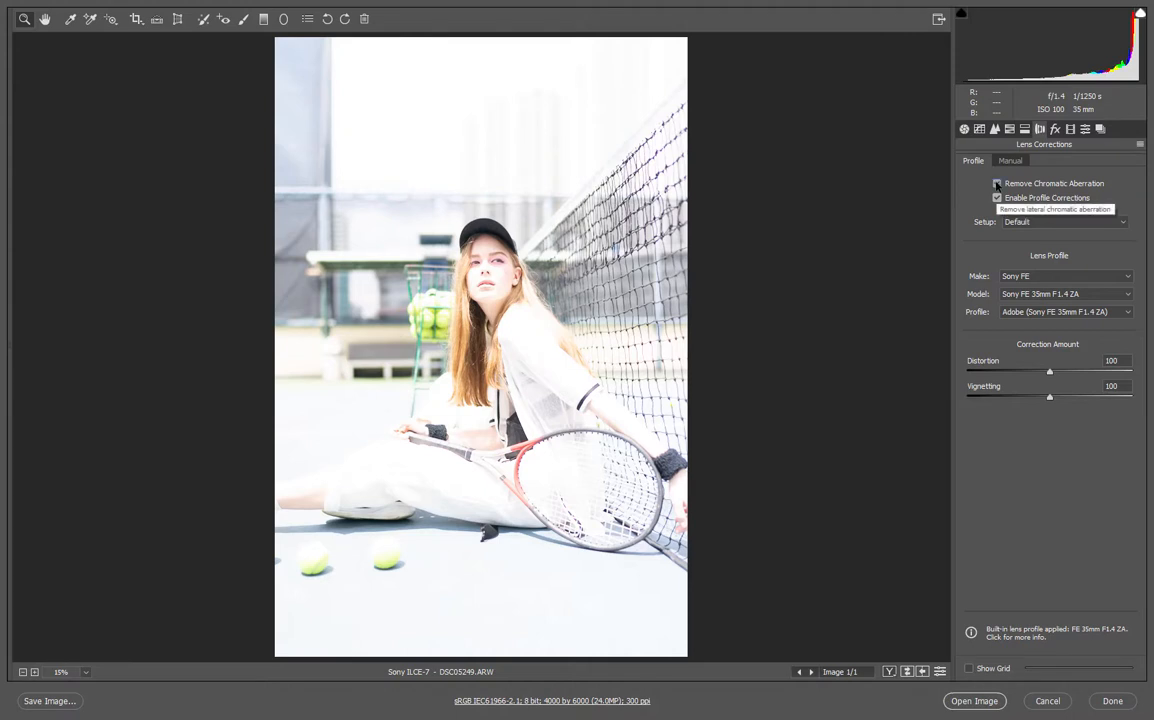
{"action": "left_click", "coordinate": [997, 199]}
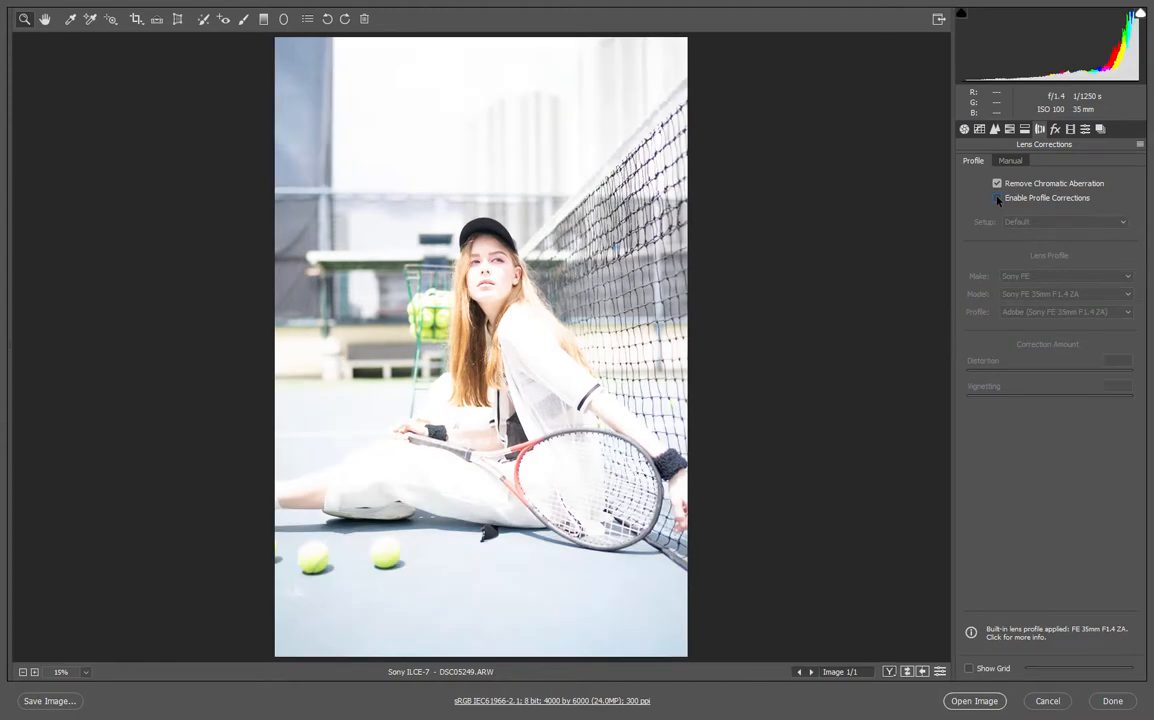
{"action": "left_click", "coordinate": [997, 199]}
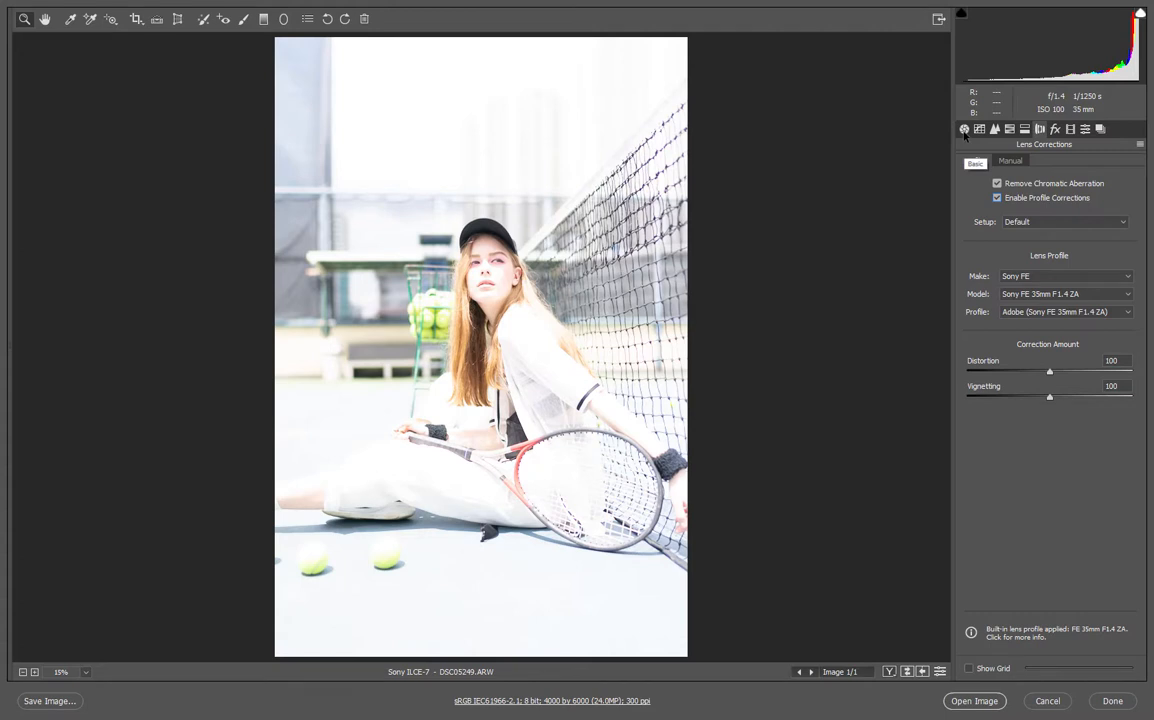
Step: Apply the automatic basic tone adjustment and turn on the shadow and highlight clipping warnings
{"action": "left_click", "coordinate": [964, 130]}
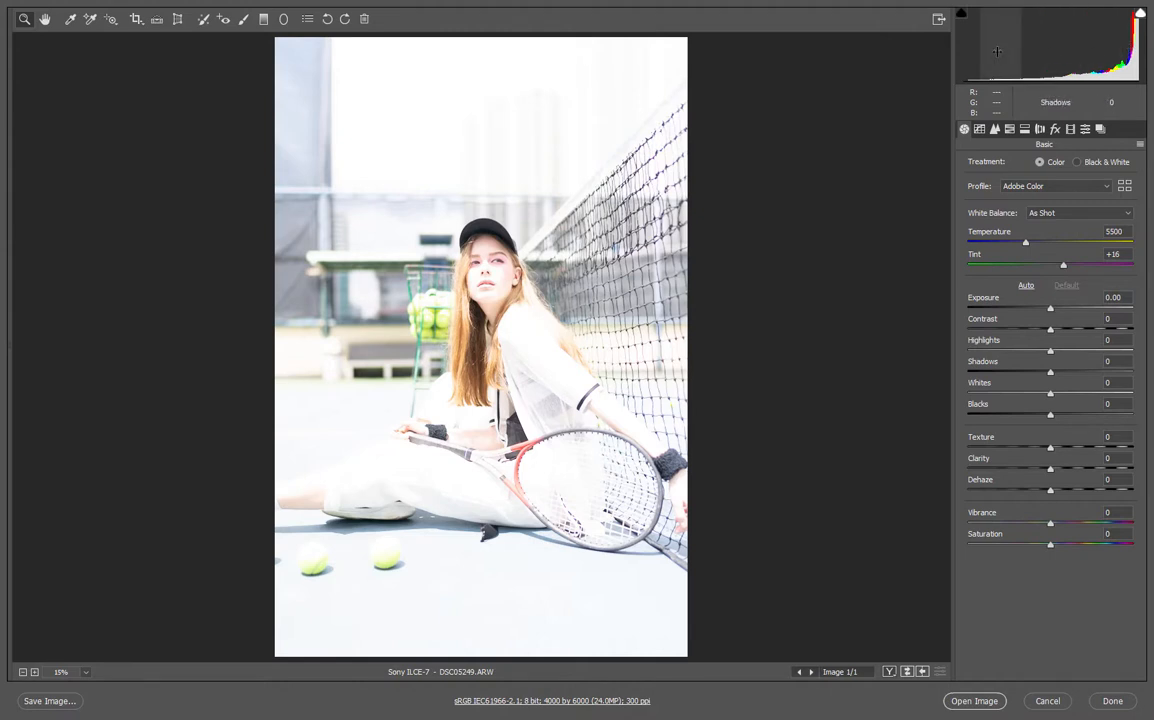
{"action": "left_click", "coordinate": [1025, 286]}
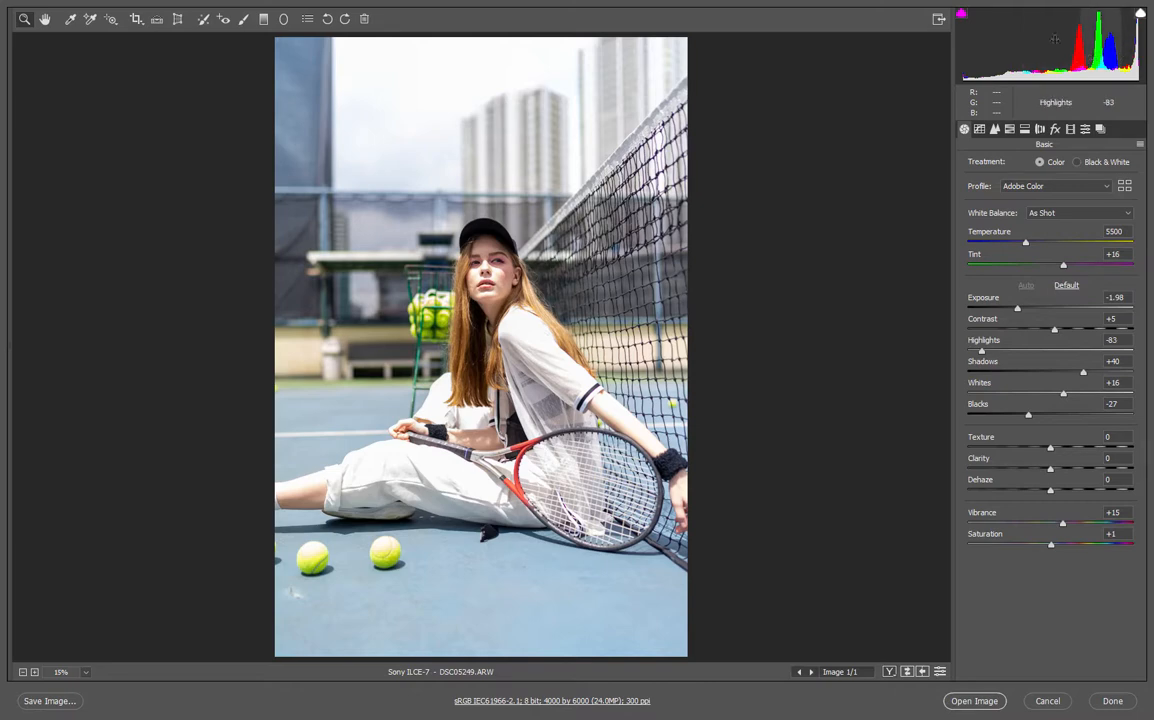
{"action": "left_click", "coordinate": [962, 15]}
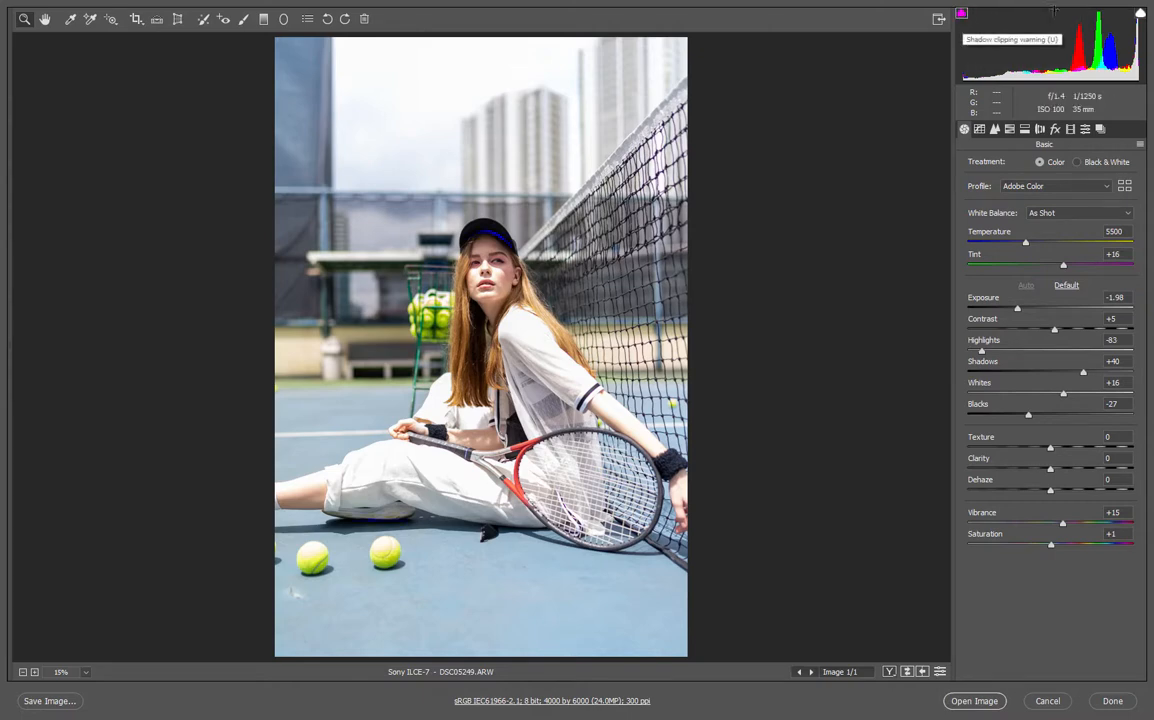
{"action": "left_click", "coordinate": [1142, 14]}
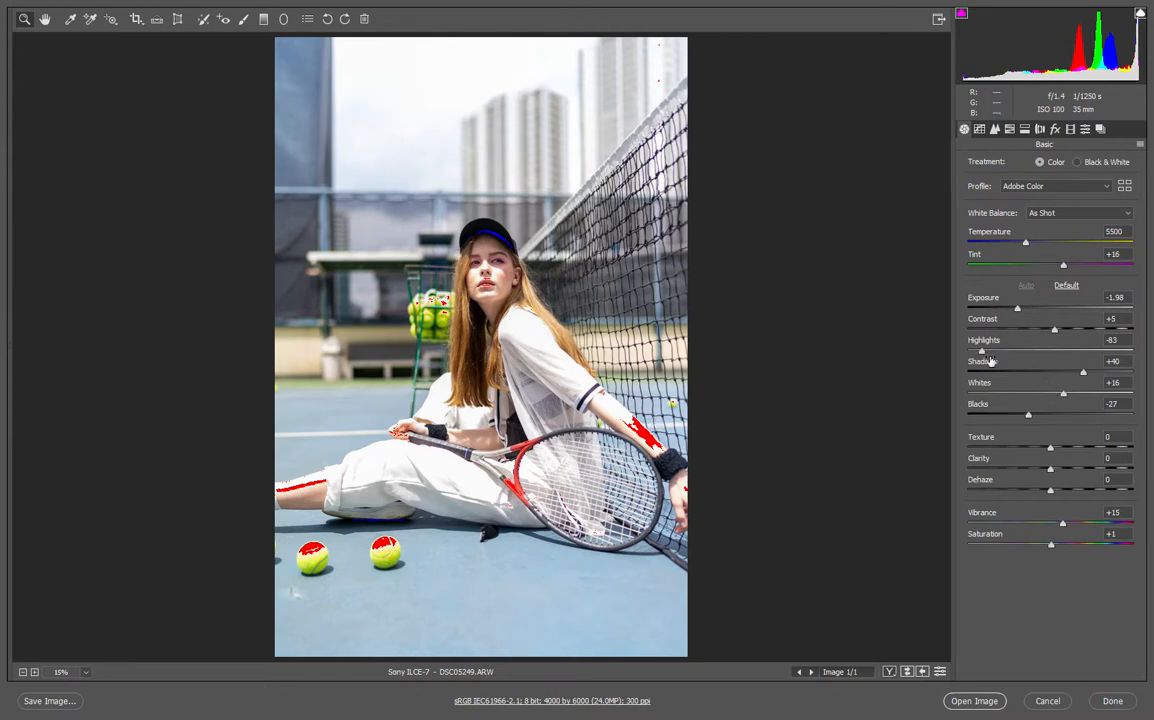
Step: Fine-tune the basic tones: Highlights -91, Whites -75, Shadows +48 and Blacks -13
{"action": "left_click_drag", "start_coordinate": [981, 351], "coordinate": [978, 352]}
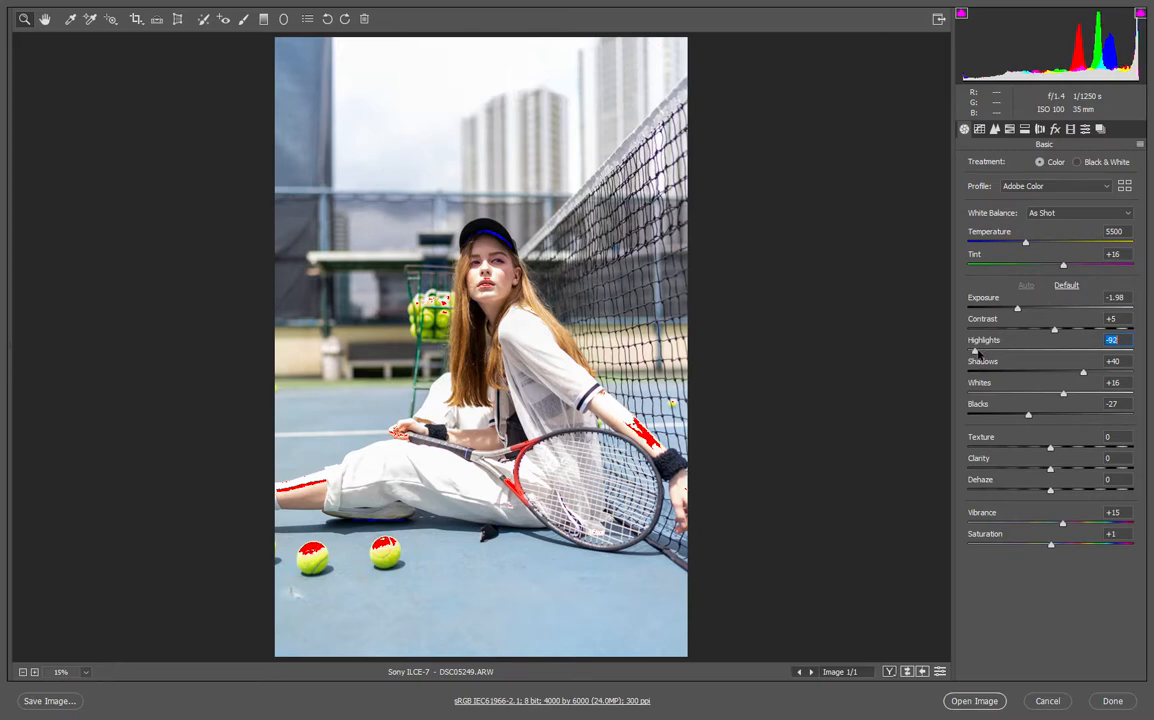
{"action": "left_click_drag", "start_coordinate": [1064, 396], "coordinate": [978, 396]}
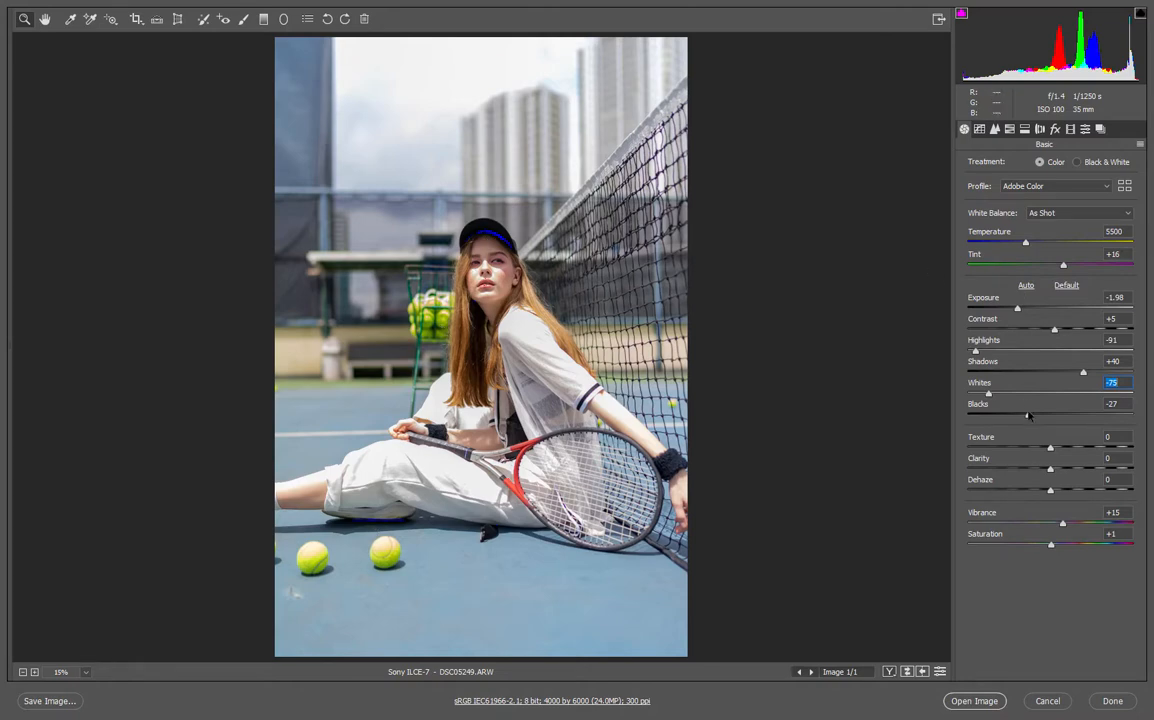
{"action": "left_click", "coordinate": [1090, 374]}
{"action": "left_click", "coordinate": [1090, 373]}
{"action": "left_click", "coordinate": [1036, 415]}
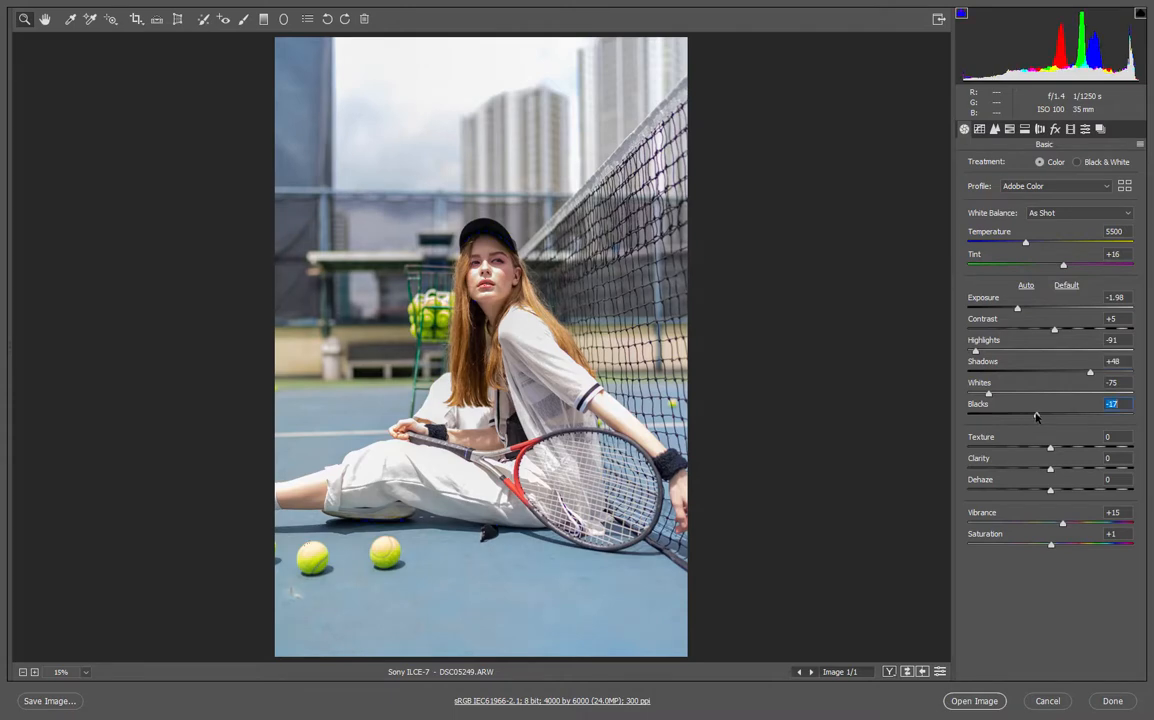
{"action": "left_click_drag", "start_coordinate": [1038, 418], "coordinate": [1040, 418]}
Step: Raise the sharpening Amount to 51 while checking the model's face at 50% zoom, and return to the full view
{"action": "left_click", "coordinate": [995, 130]}
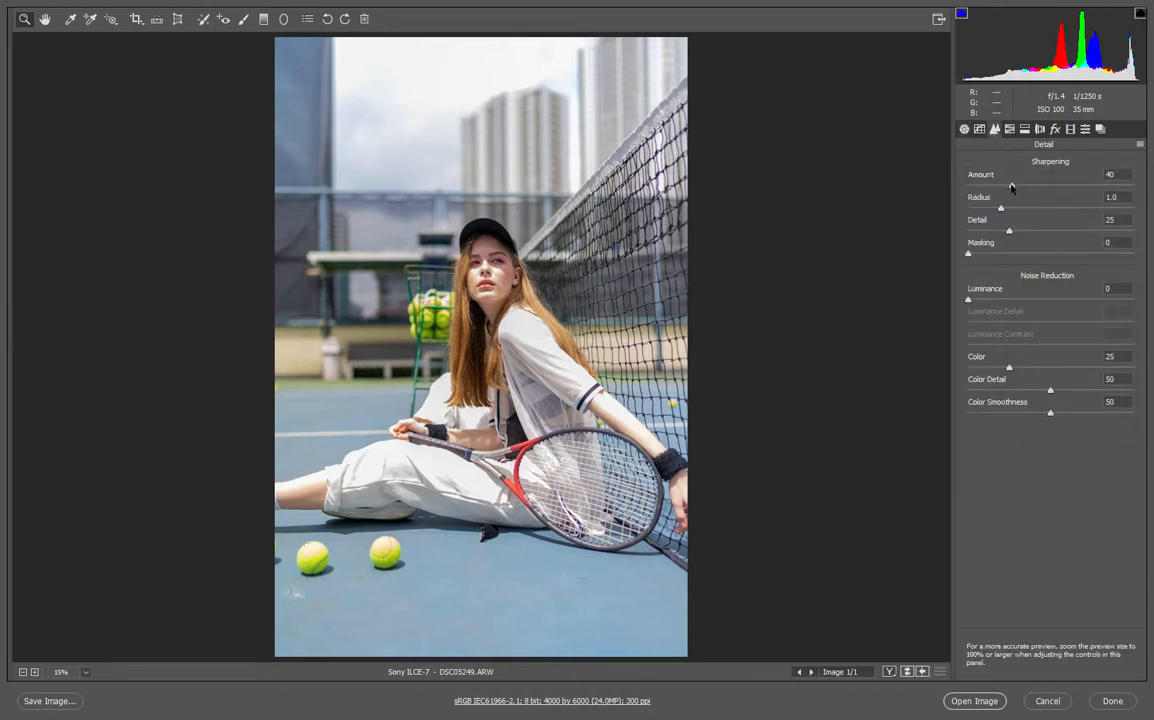
{"action": "left_click_drag", "start_coordinate": [1011, 187], "coordinate": [1016, 187]}
{"action": "left_click", "coordinate": [85, 672]}
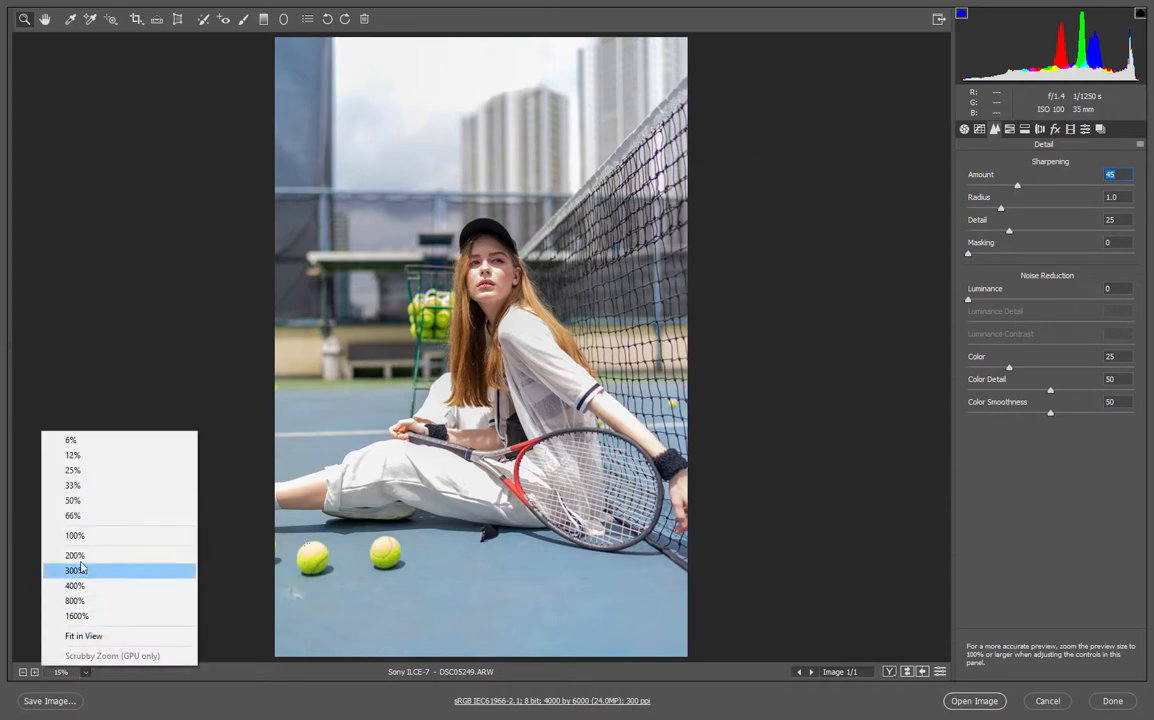
{"action": "left_click", "coordinate": [88, 501]}
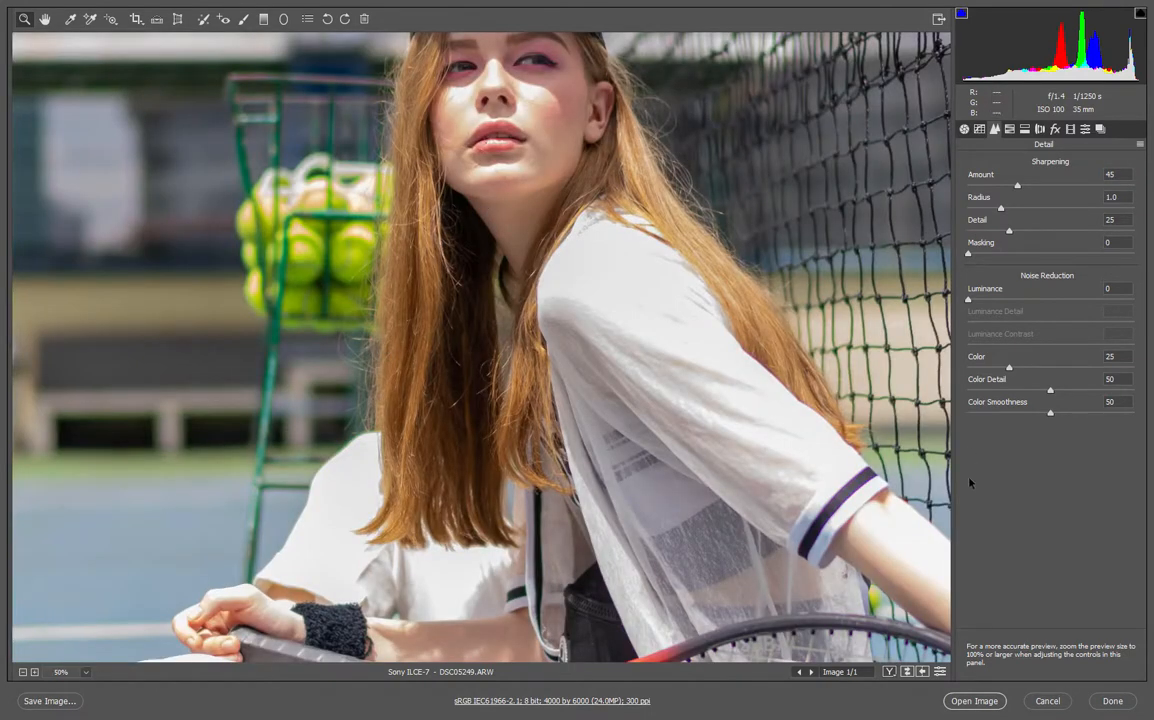
{"action": "left_click", "coordinate": [44, 18]}
{"action": "left_click_drag", "start_coordinate": [441, 159], "coordinate": [453, 392]}
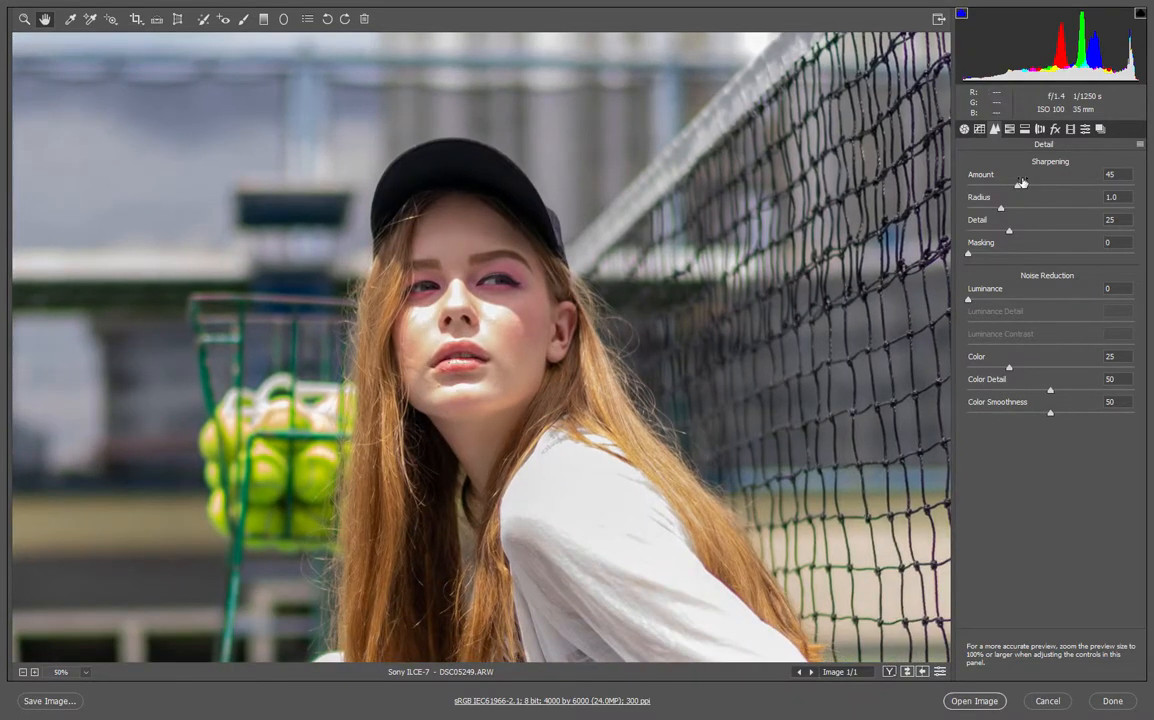
{"action": "left_click_drag", "start_coordinate": [1017, 187], "coordinate": [1023, 188]}
{"action": "key", "text": "Tab"}
{"action": "left_click", "coordinate": [85, 674]}
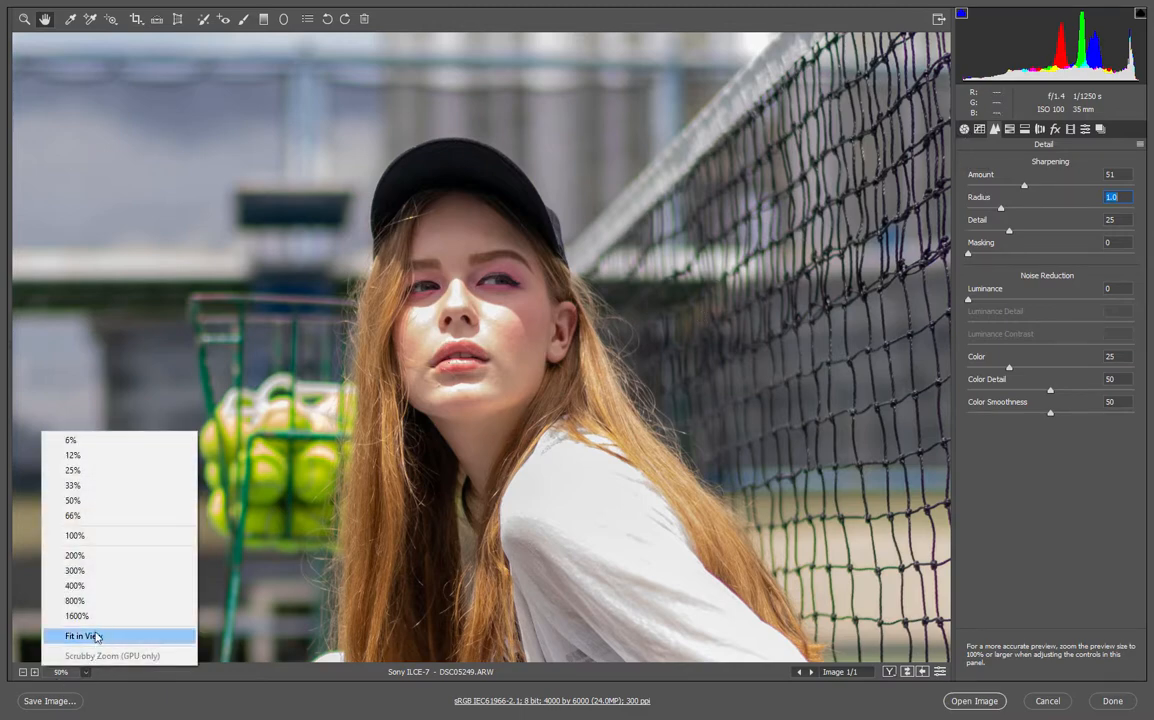
{"action": "left_click", "coordinate": [97, 636]}
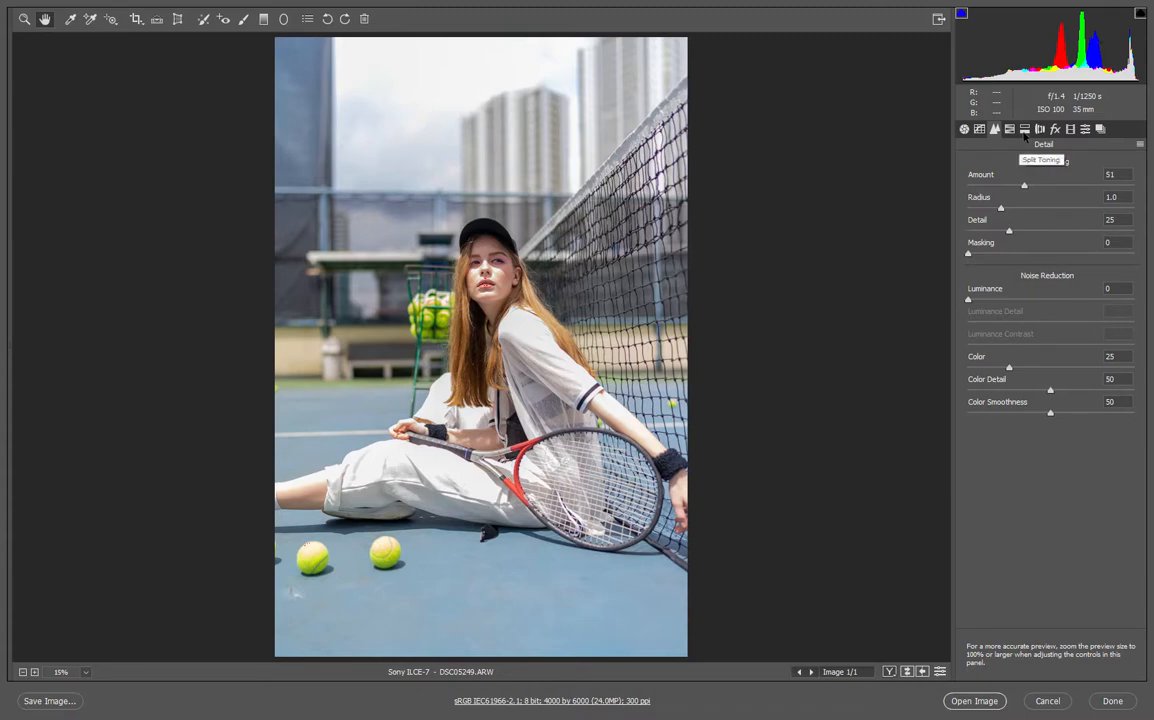
Step: Set the Blues saturation to +30 and the Blues hue to -28 in the HSL adjustments
{"action": "left_click", "coordinate": [1010, 130]}
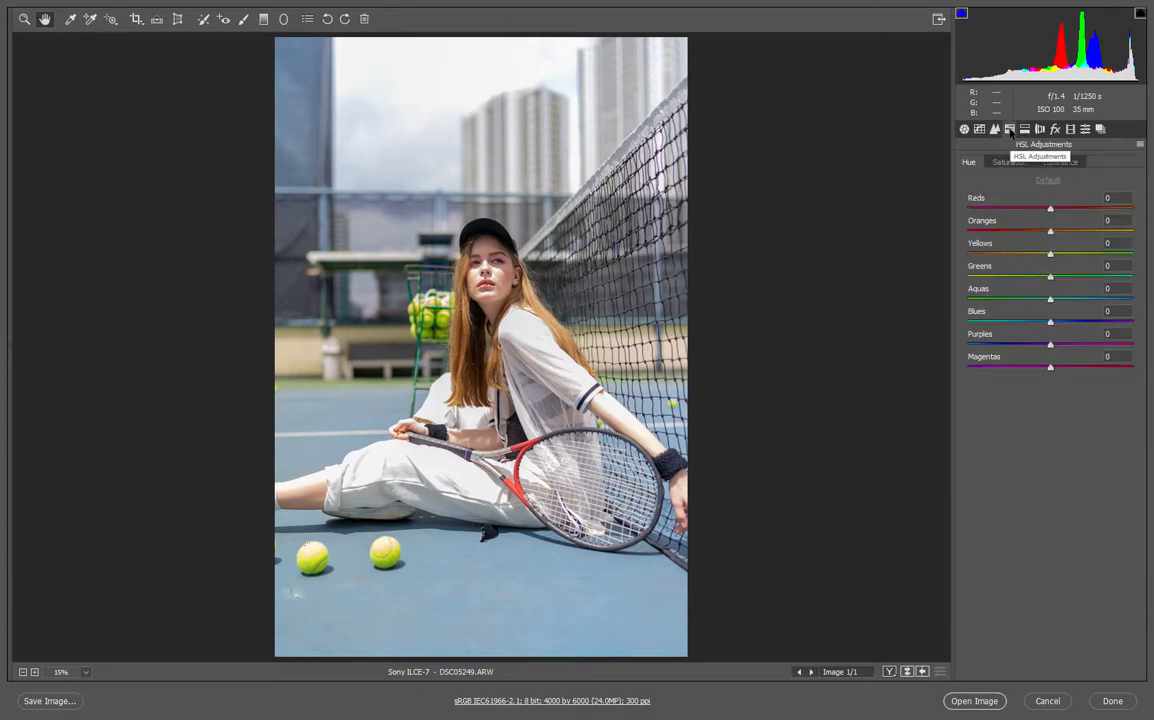
{"action": "left_click", "coordinate": [1010, 162]}
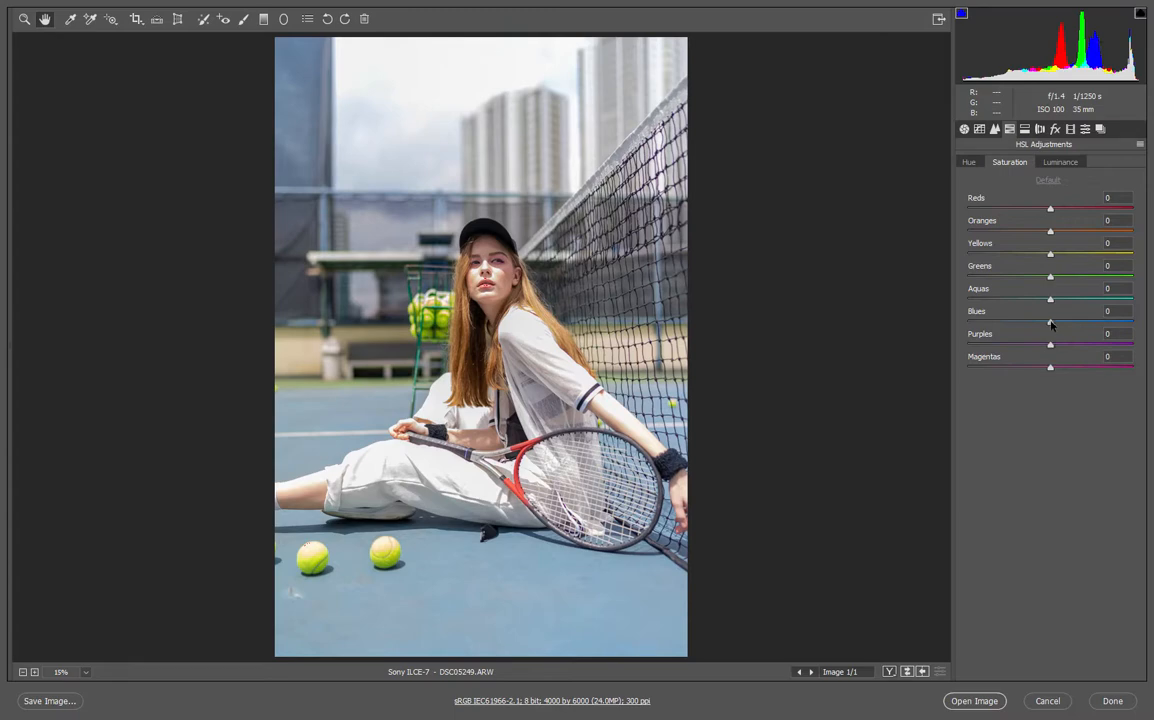
{"action": "left_click_drag", "start_coordinate": [1051, 323], "coordinate": [1075, 326]}
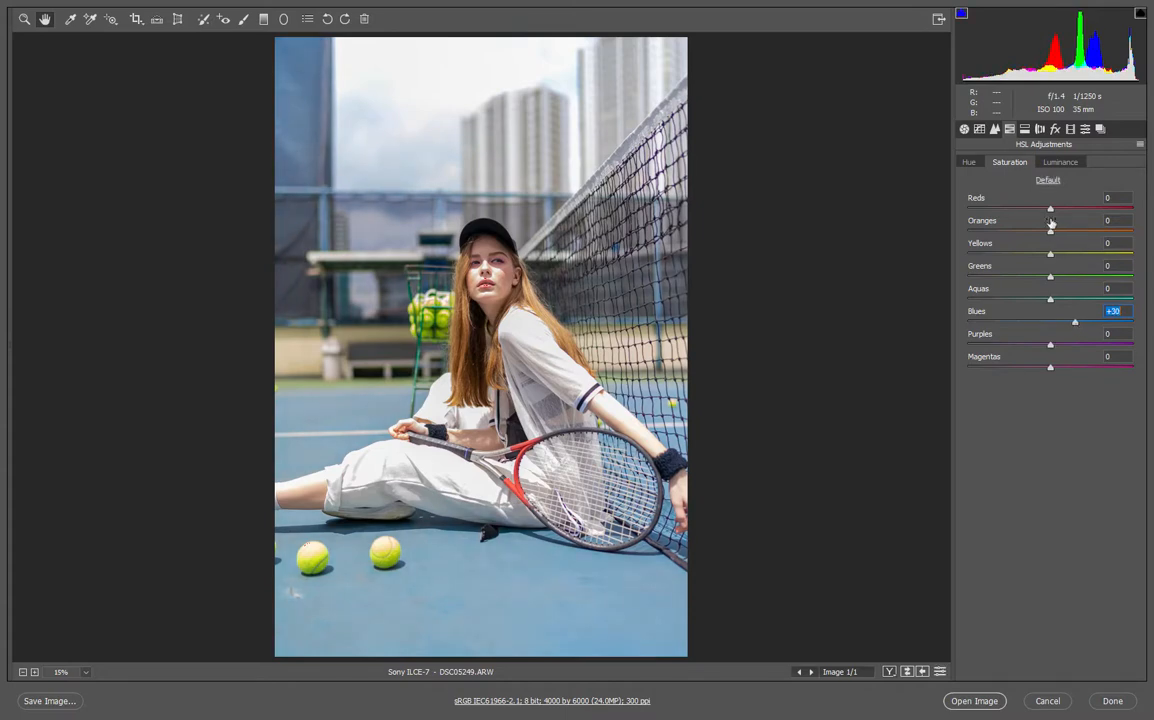
{"action": "left_click", "coordinate": [968, 163]}
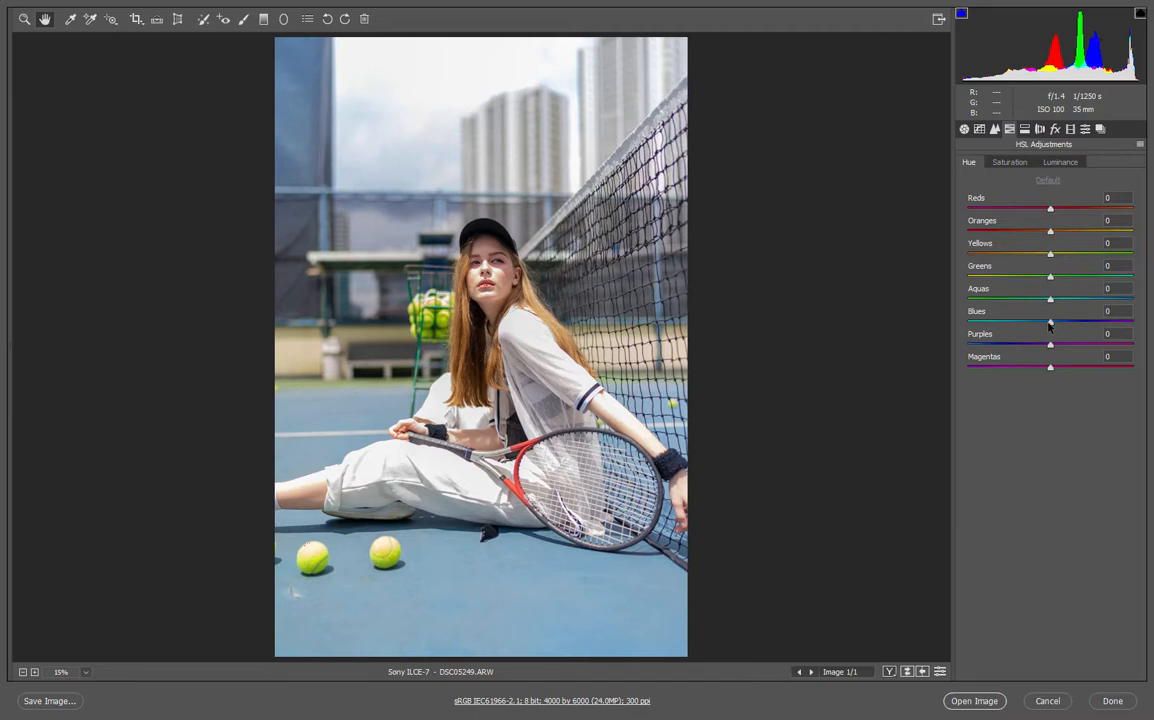
{"action": "left_click_drag", "start_coordinate": [1050, 323], "coordinate": [1026, 324]}
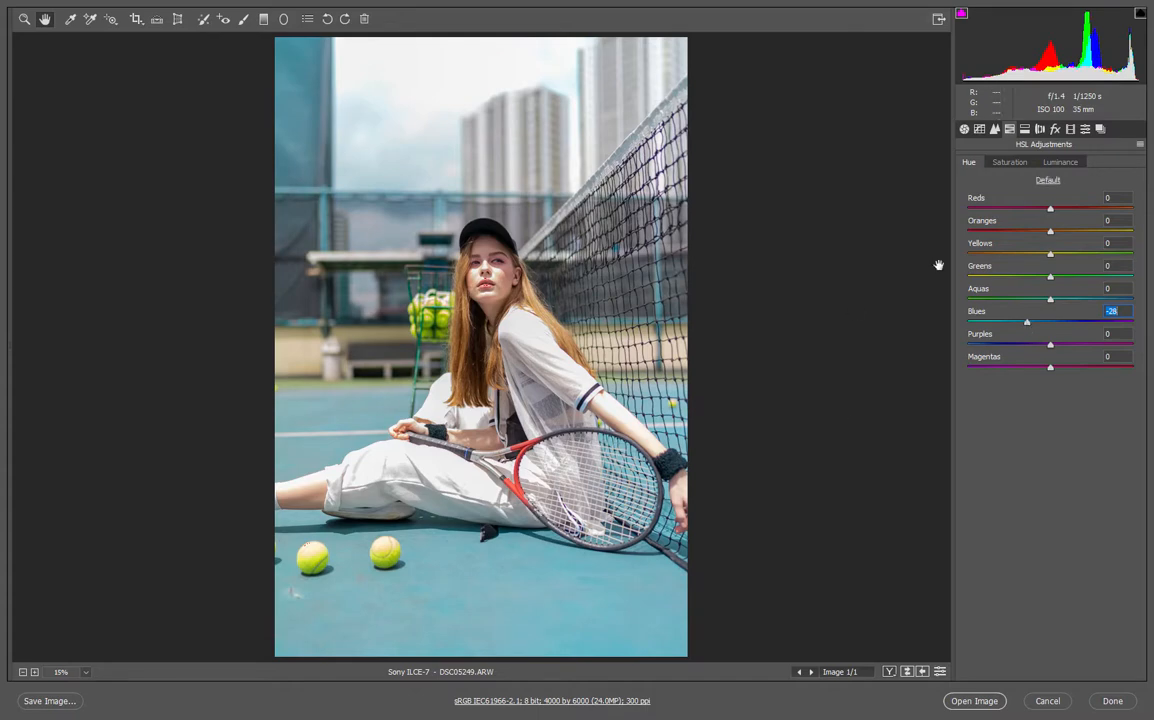
Step: Try the Blues luminance at -100 and settle it at -14
{"action": "left_click", "coordinate": [1063, 164]}
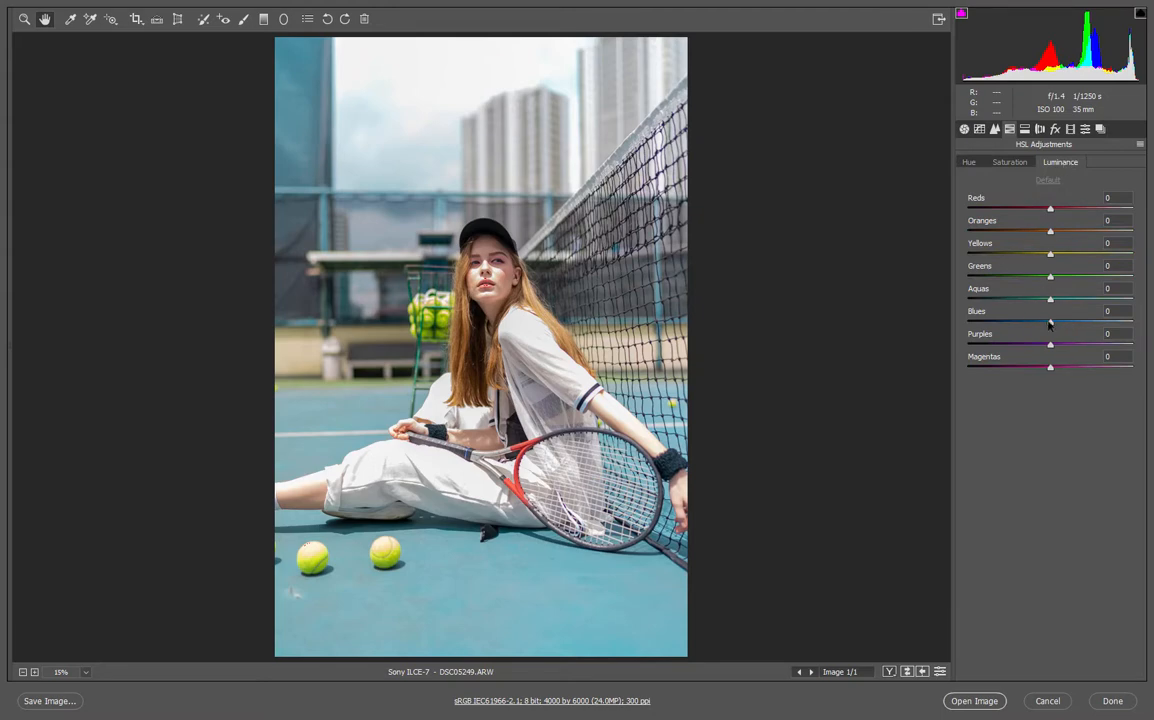
{"action": "left_click_drag", "start_coordinate": [1049, 322], "coordinate": [911, 326]}
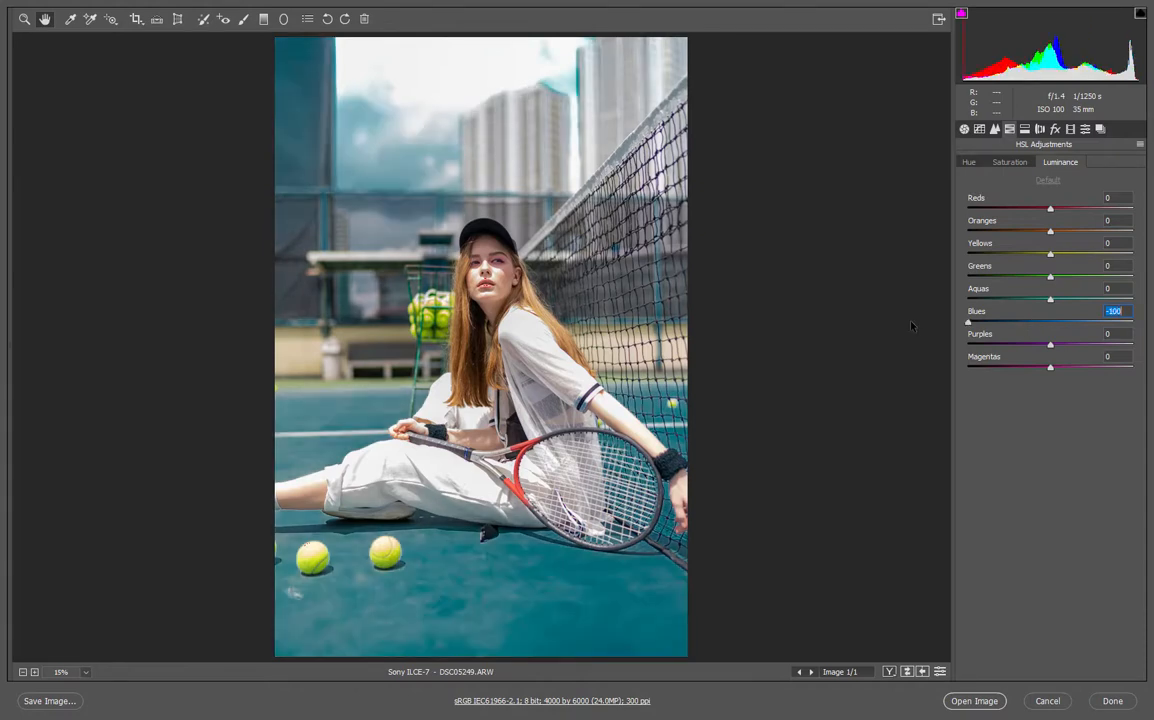
{"action": "left_click_drag", "start_coordinate": [968, 323], "coordinate": [1038, 326]}
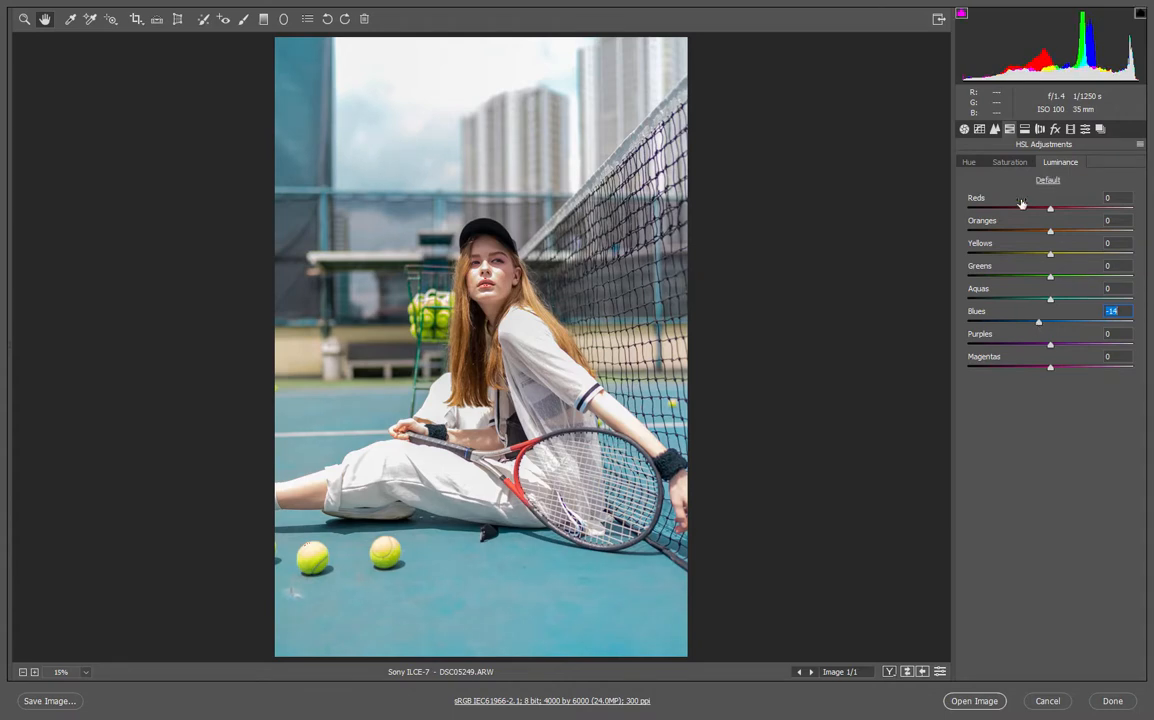
{"action": "left_click", "coordinate": [1009, 163]}
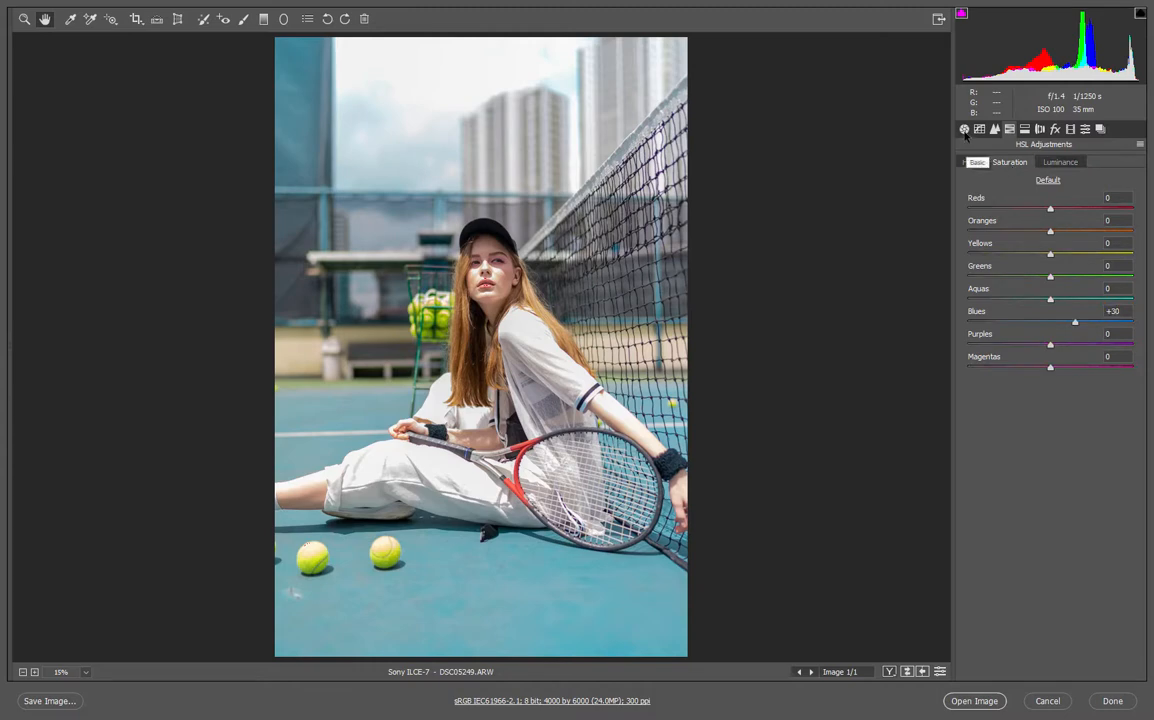
Step: Set the basic Clarity to +10 while viewing the model's face at 100% zoom
{"action": "left_click", "coordinate": [965, 130]}
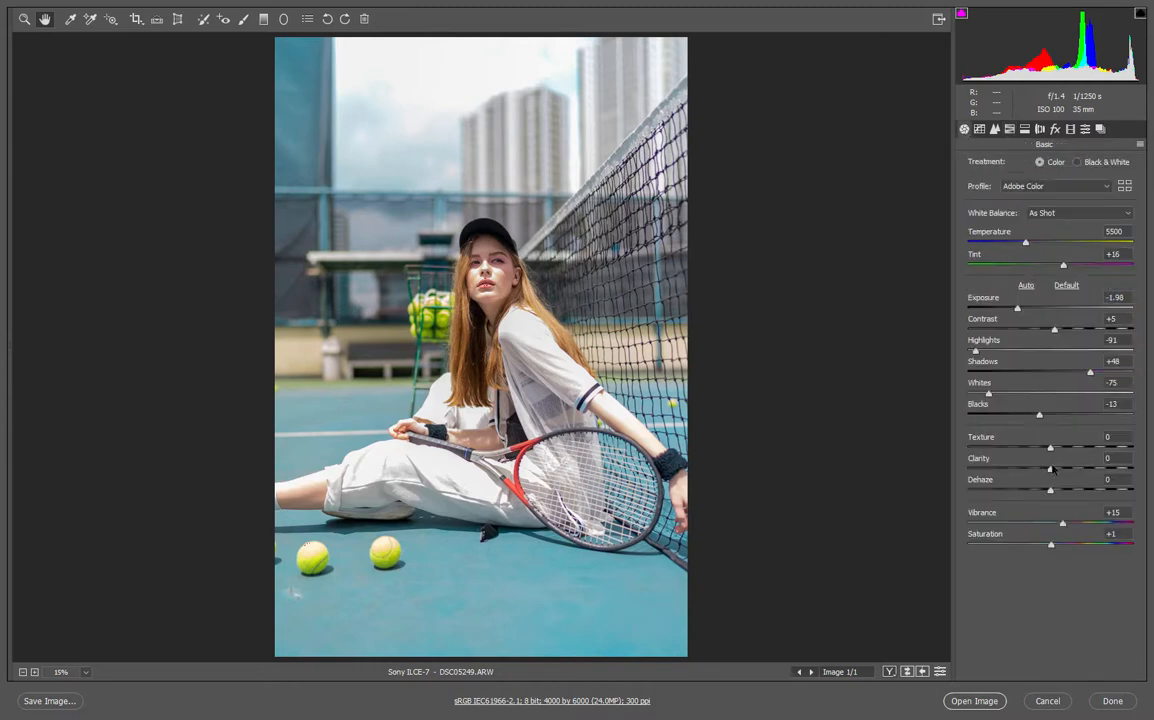
{"action": "left_click", "coordinate": [85, 674]}
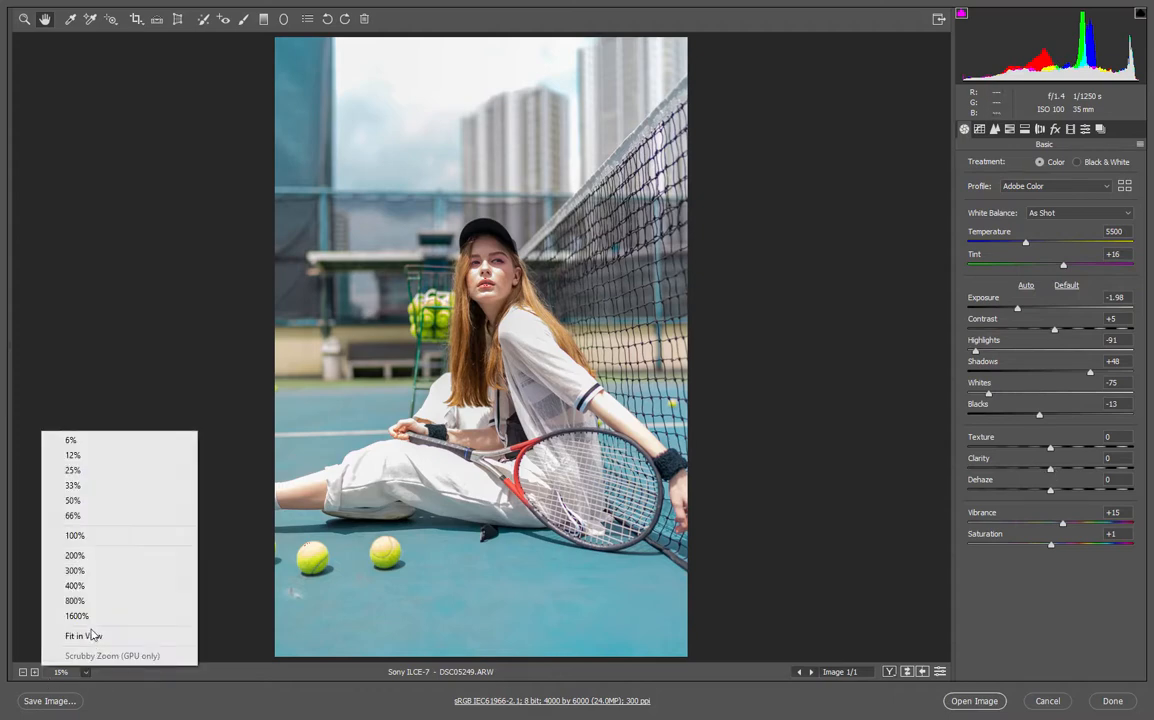
{"action": "left_click", "coordinate": [97, 536]}
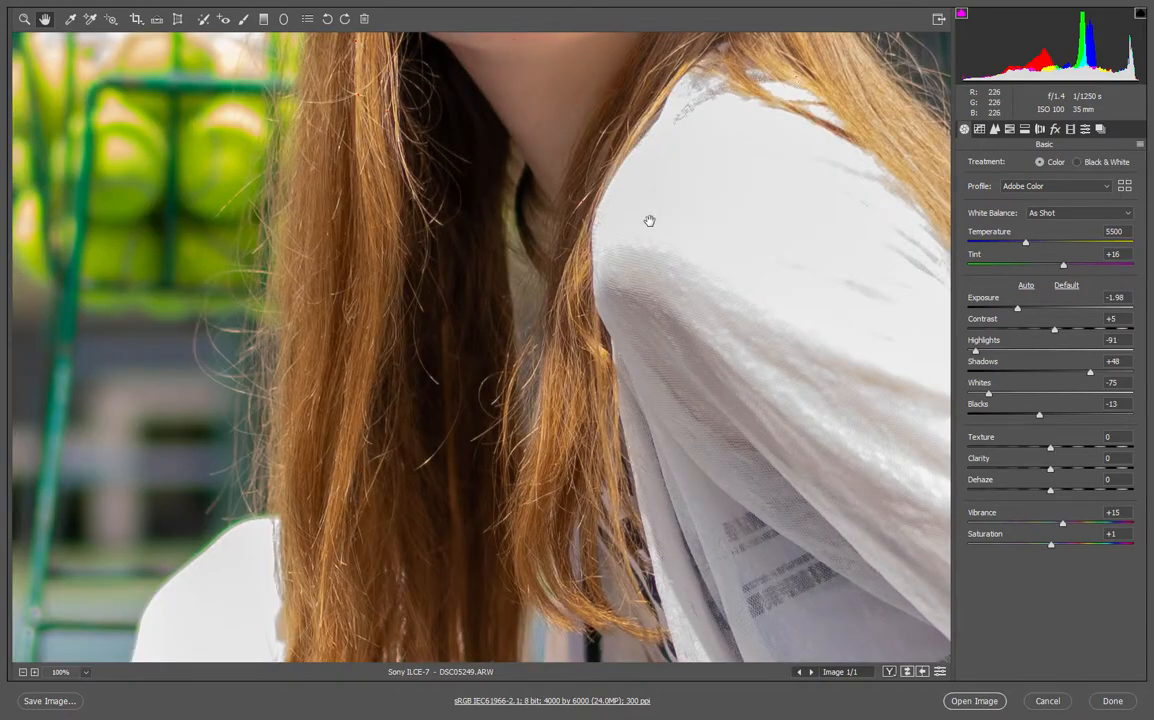
{"action": "left_click_drag", "start_coordinate": [649, 221], "coordinate": [578, 544]}
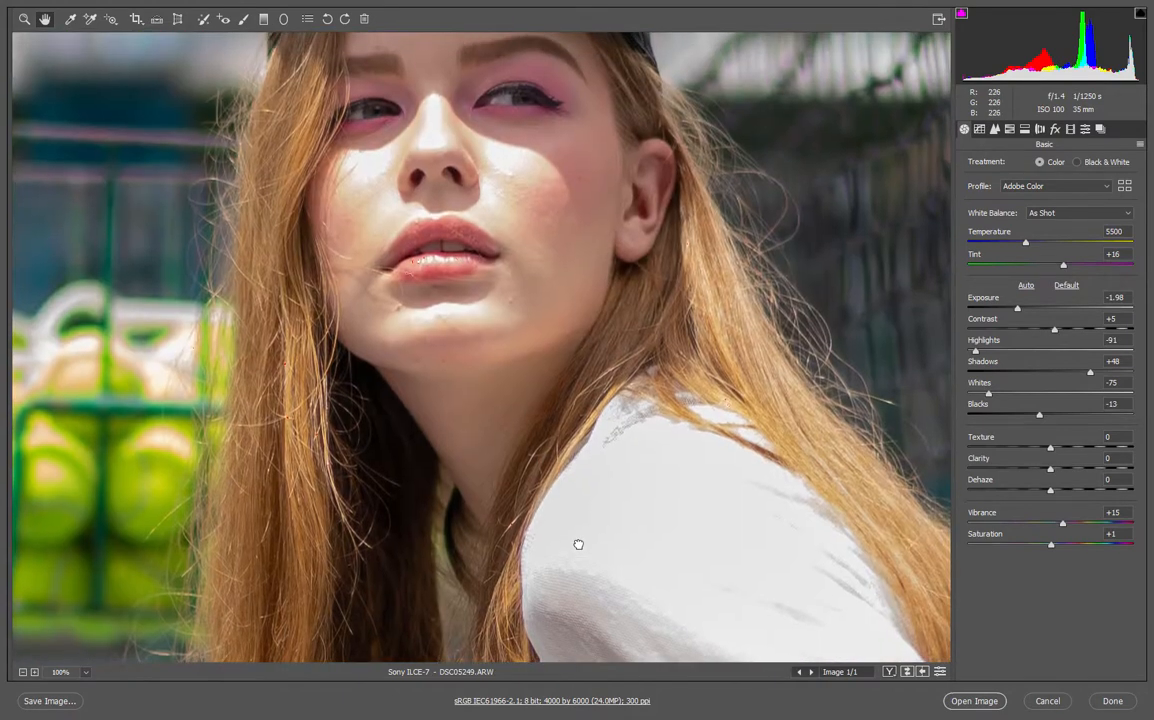
{"action": "left_click", "coordinate": [1062, 469]}
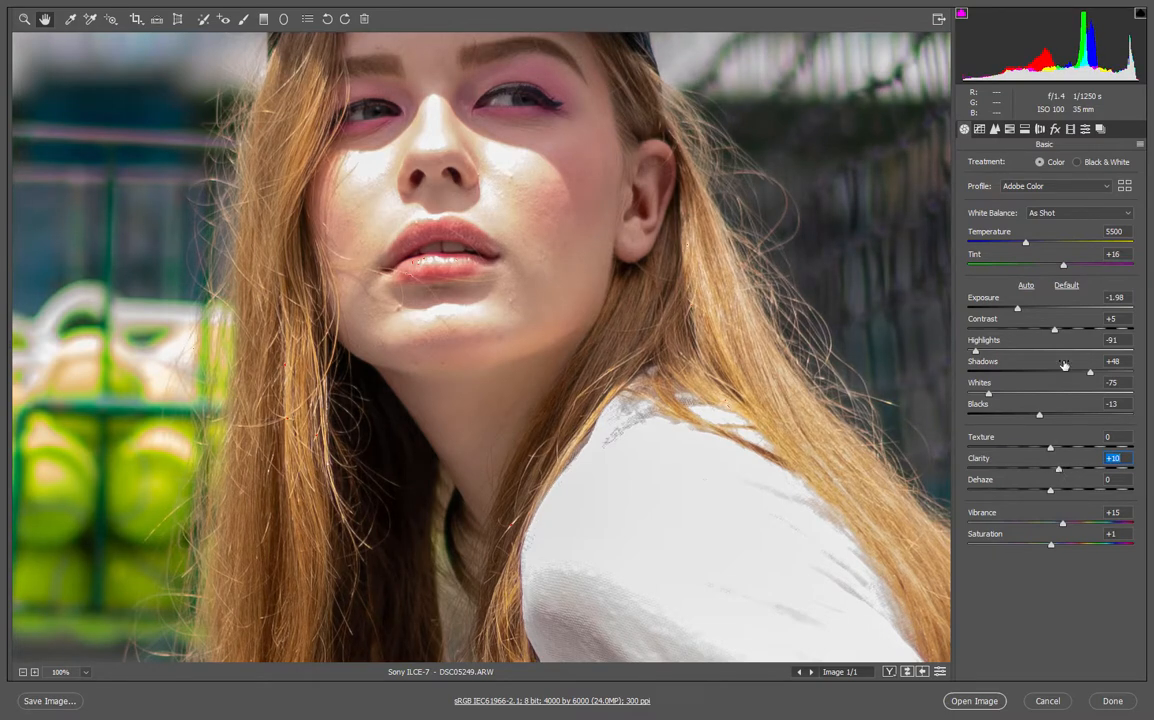
Step: Fine-tune the basic adjustments of the whole photo with Saturation +8, Whites -91 and Contrast +1
{"action": "left_click", "coordinate": [86, 672]}
{"action": "left_click", "coordinate": [82, 608]}
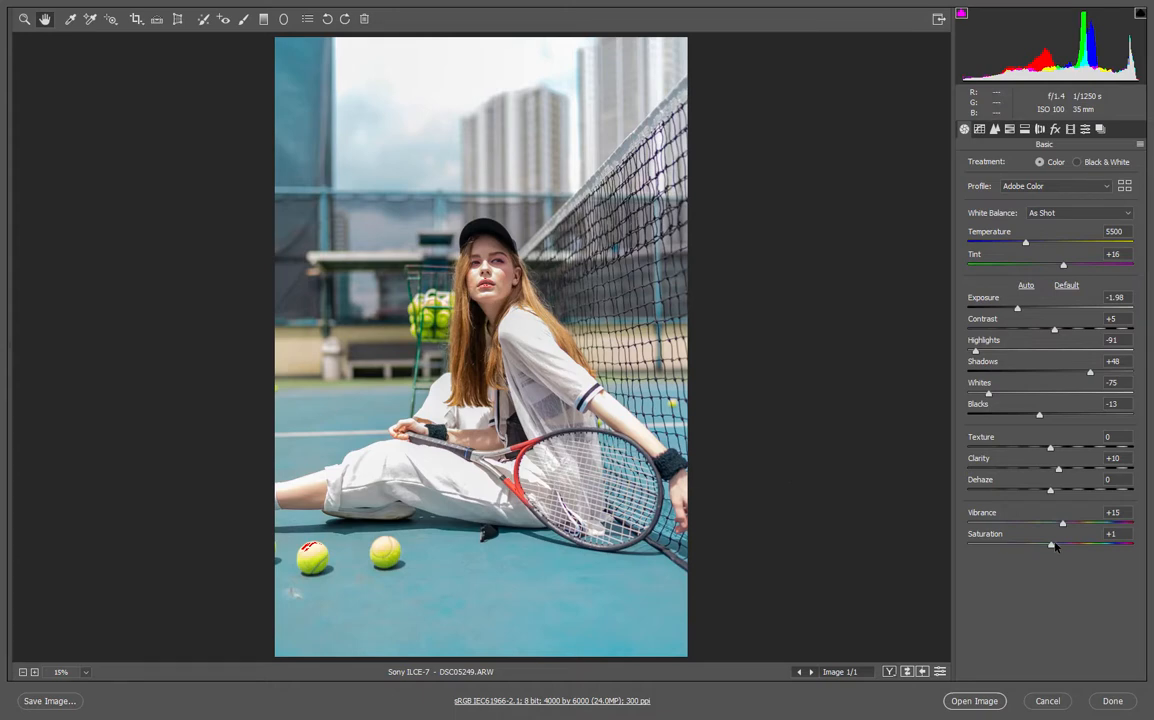
{"action": "left_click_drag", "start_coordinate": [1054, 545], "coordinate": [1060, 547]}
{"action": "left_click_drag", "start_coordinate": [992, 399], "coordinate": [975, 396]}
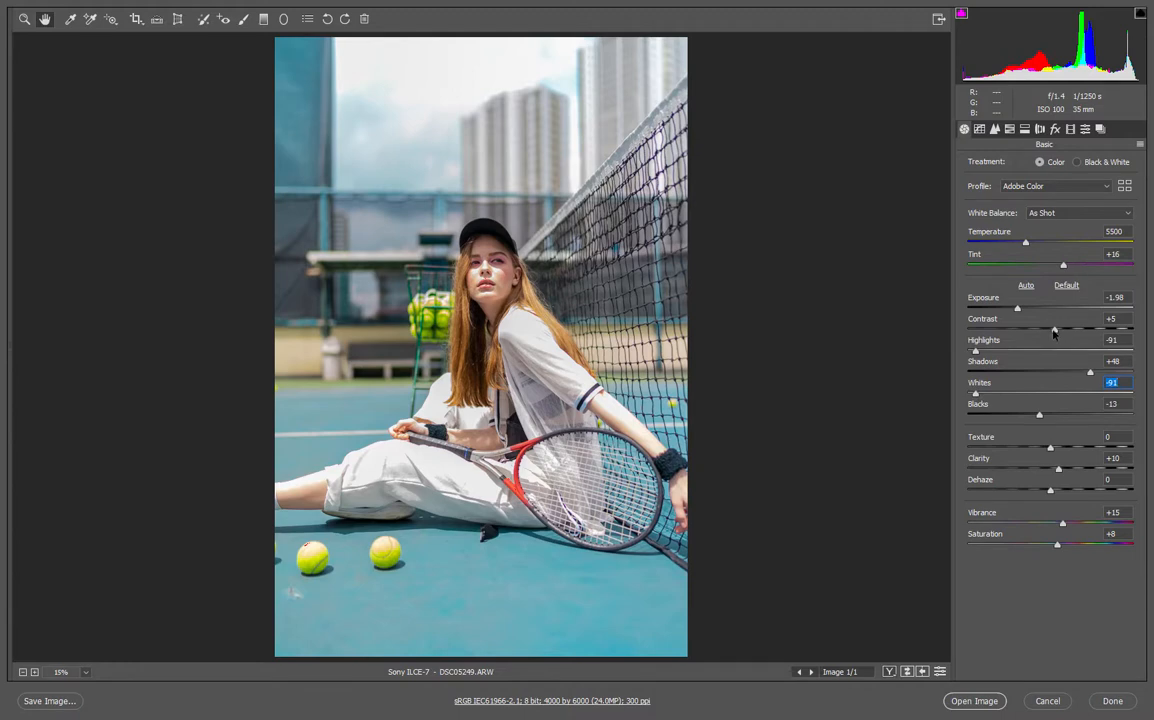
{"action": "mouse_move", "coordinate": [1053, 334]}
{"action": "left_mouse_down"}
{"action": "mouse_move", "coordinate": [1037, 334]}
{"action": "mouse_move", "coordinate": [1066, 337]}
{"action": "mouse_move", "coordinate": [1052, 336]}
{"action": "left_mouse_up"}
Step: Compare the before and after versions side by side at 50% zoom, examining the face, the background buildings and the net
{"action": "left_click", "coordinate": [889, 673]}
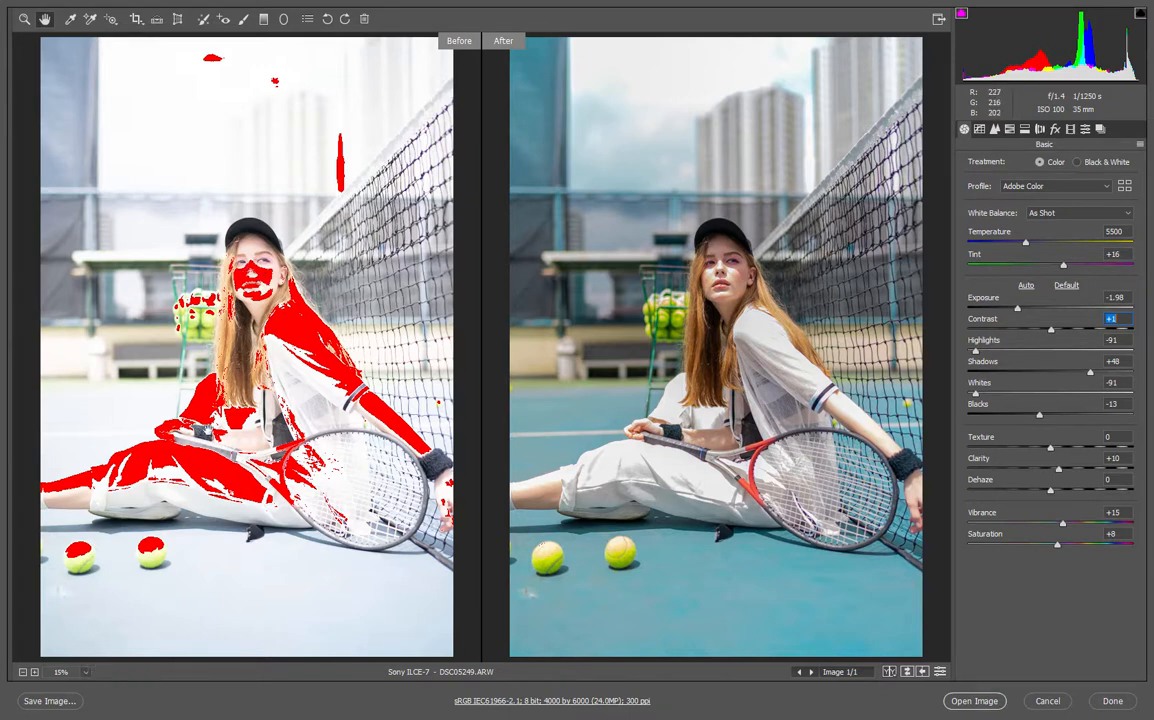
{"action": "left_click", "coordinate": [87, 672]}
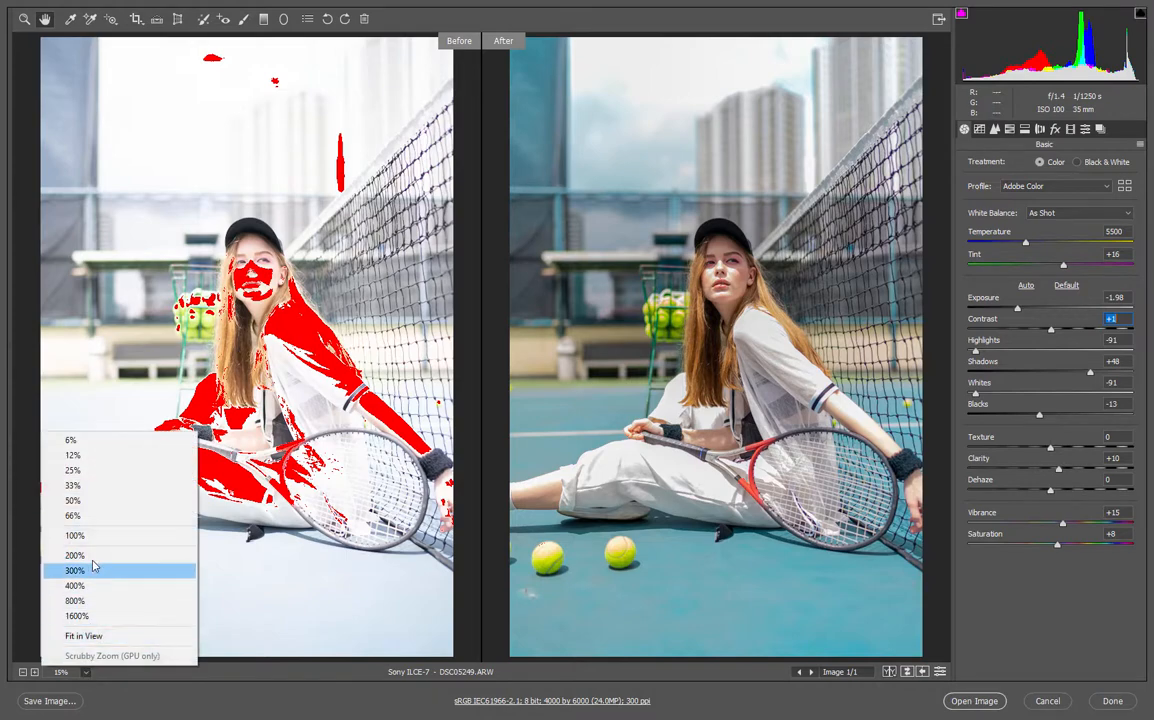
{"action": "left_click", "coordinate": [80, 502]}
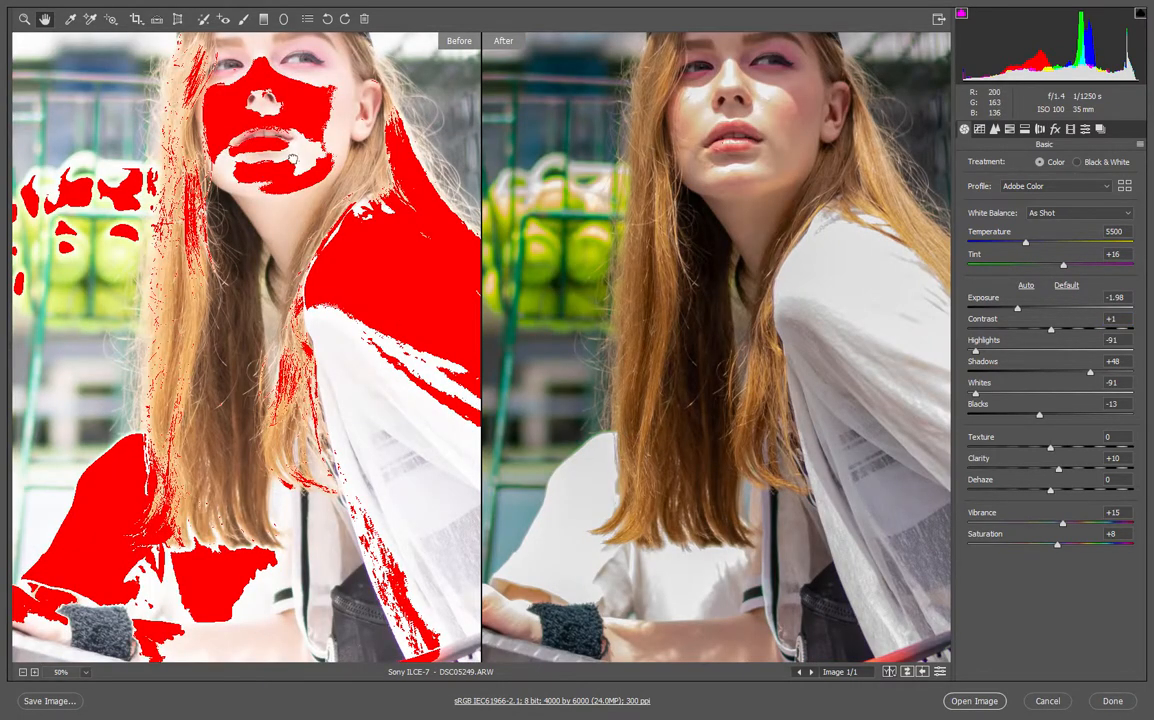
{"action": "left_click_drag", "start_coordinate": [293, 159], "coordinate": [258, 349]}
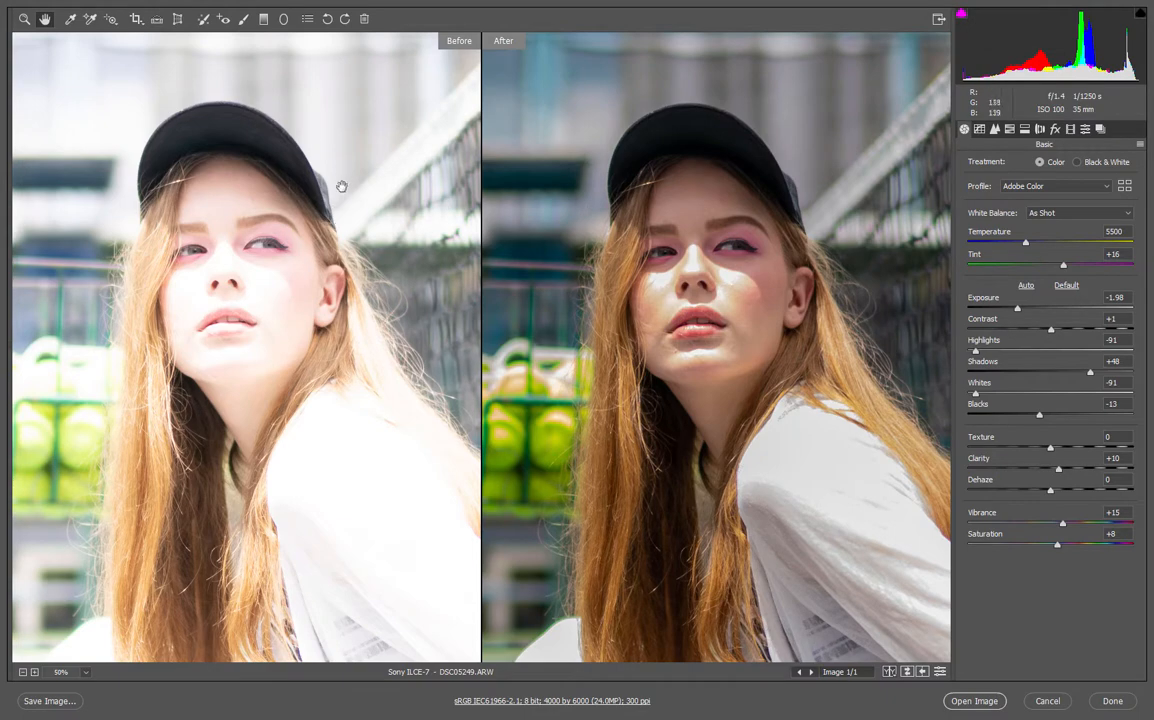
{"action": "left_click_drag", "start_coordinate": [340, 185], "coordinate": [420, 569]}
{"action": "left_click_drag", "start_coordinate": [352, 308], "coordinate": [137, 394]}
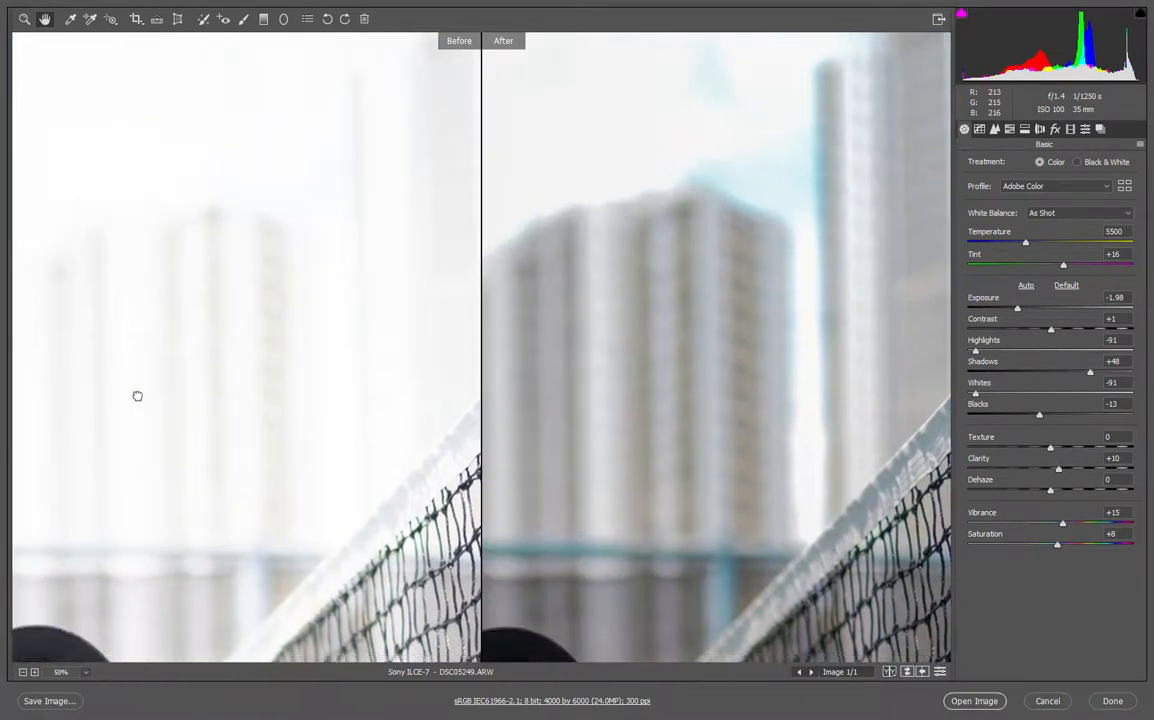
{"action": "left_click_drag", "start_coordinate": [783, 375], "coordinate": [551, 386]}
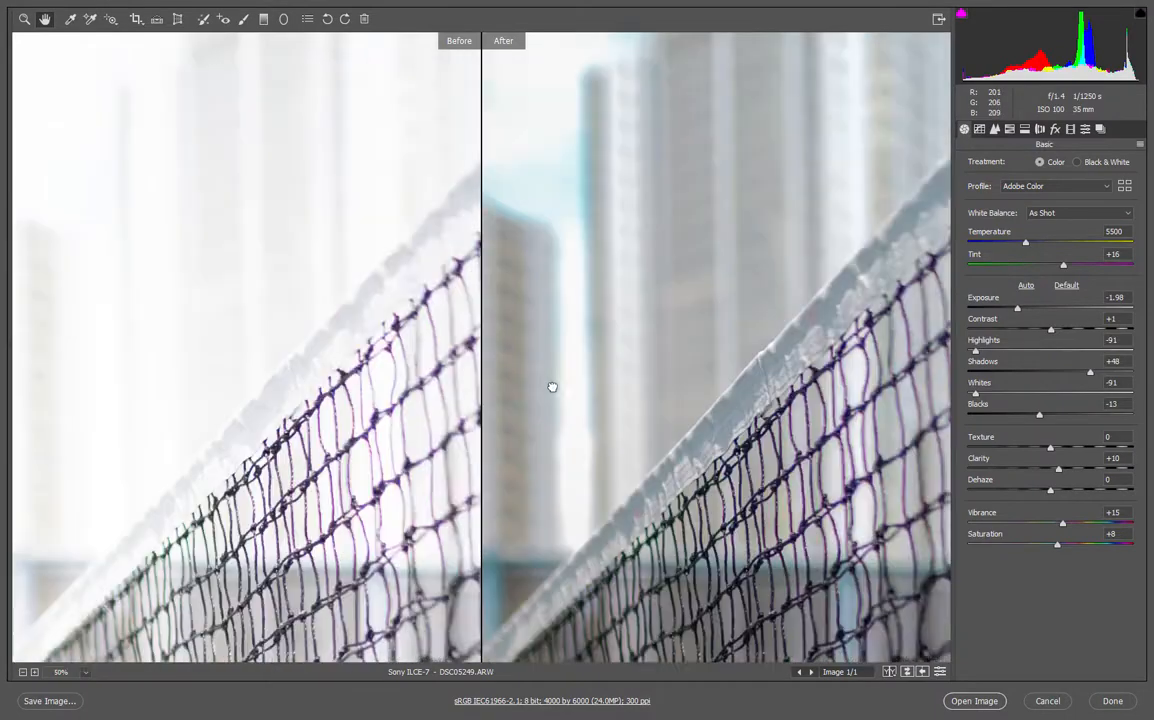
{"action": "left_click_drag", "start_coordinate": [656, 421], "coordinate": [708, 420]}
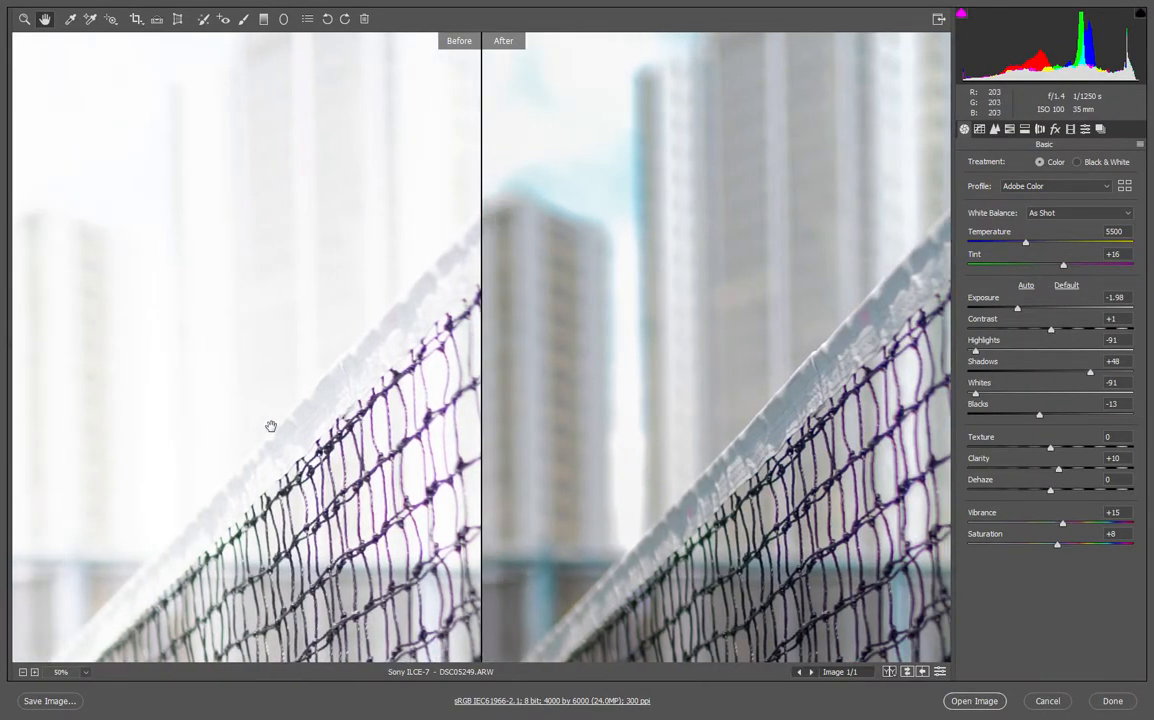
{"action": "left_click_drag", "start_coordinate": [270, 427], "coordinate": [389, 216]}
{"action": "left_click_drag", "start_coordinate": [211, 471], "coordinate": [279, 391]}
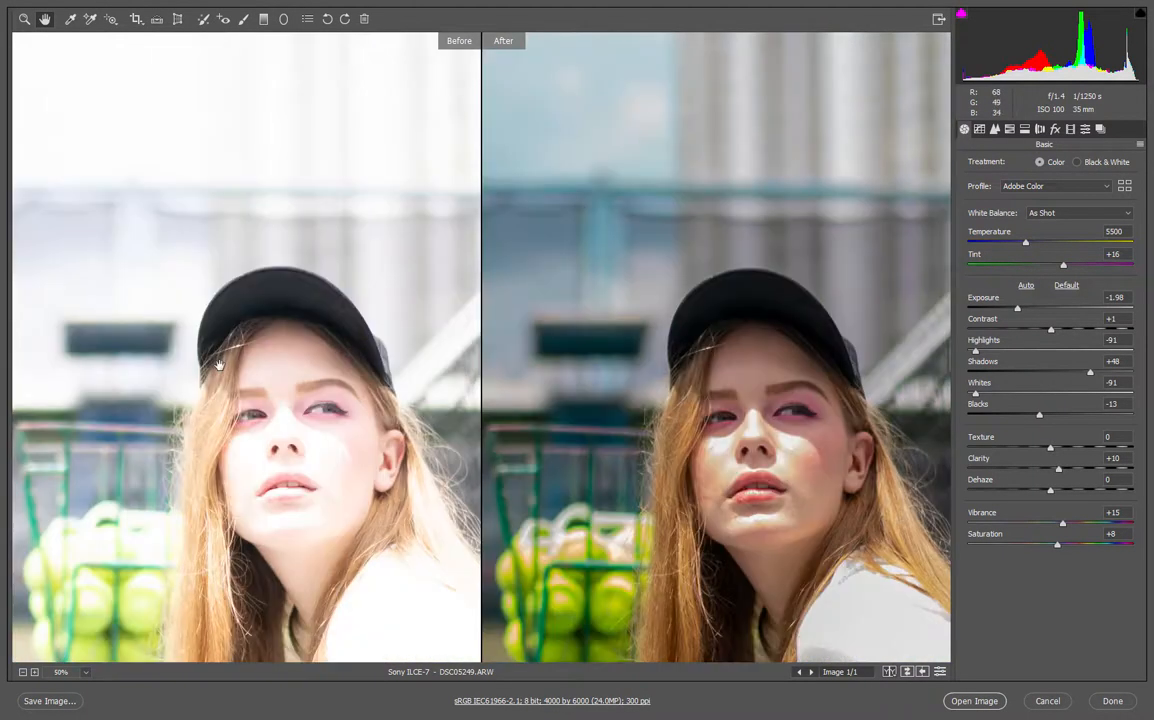
Step: Examine the before and after differences on the face, white shirt, racket, trousers, tennis balls and hands
{"action": "left_click_drag", "start_coordinate": [221, 366], "coordinate": [174, 231]}
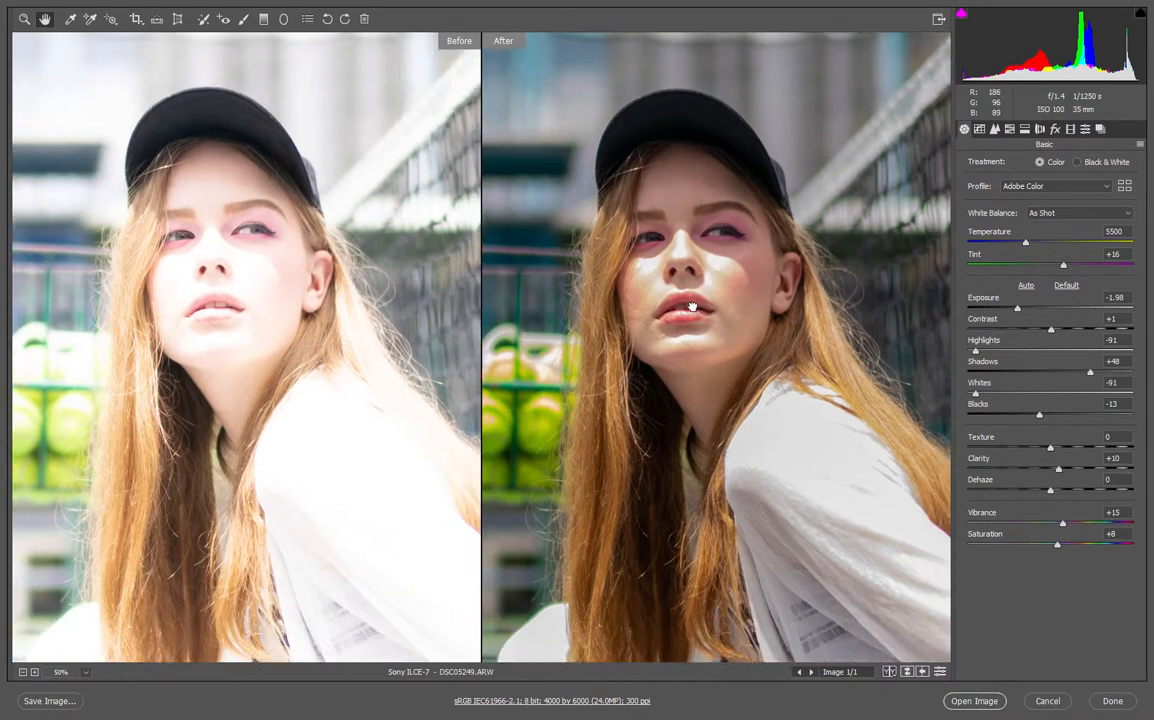
{"action": "left_click_drag", "start_coordinate": [690, 300], "coordinate": [660, 240]}
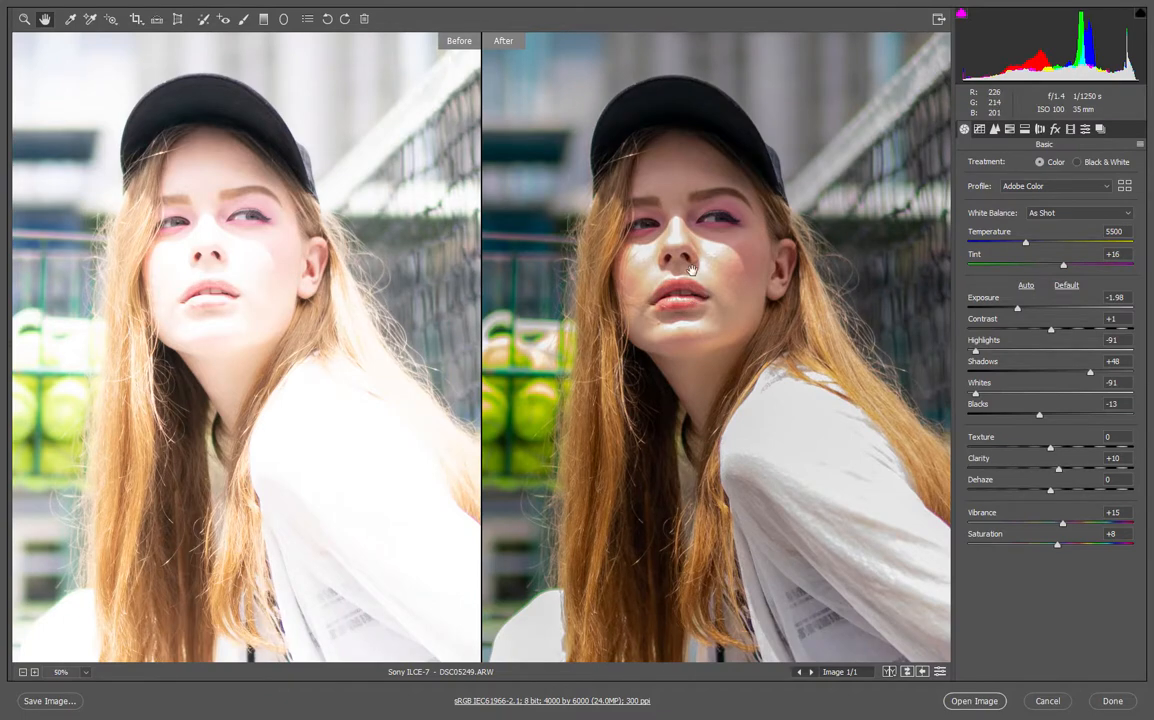
{"action": "left_click_drag", "start_coordinate": [754, 337], "coordinate": [700, 209]}
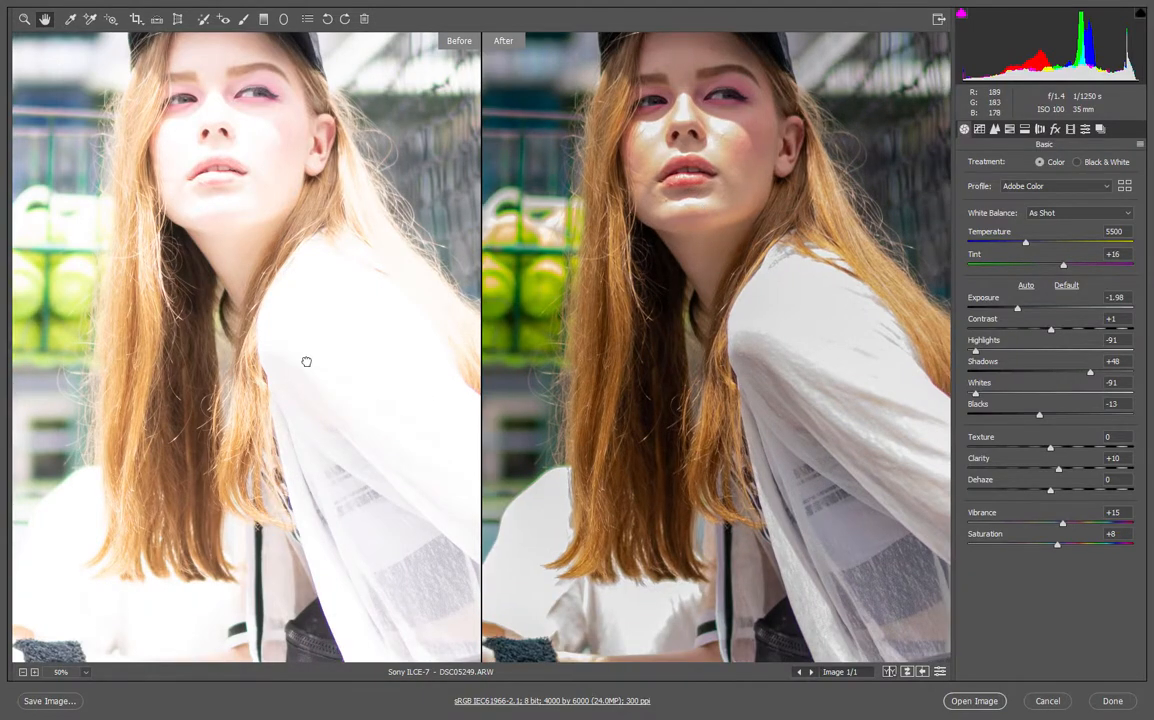
{"action": "left_click_drag", "start_coordinate": [307, 361], "coordinate": [247, 325]}
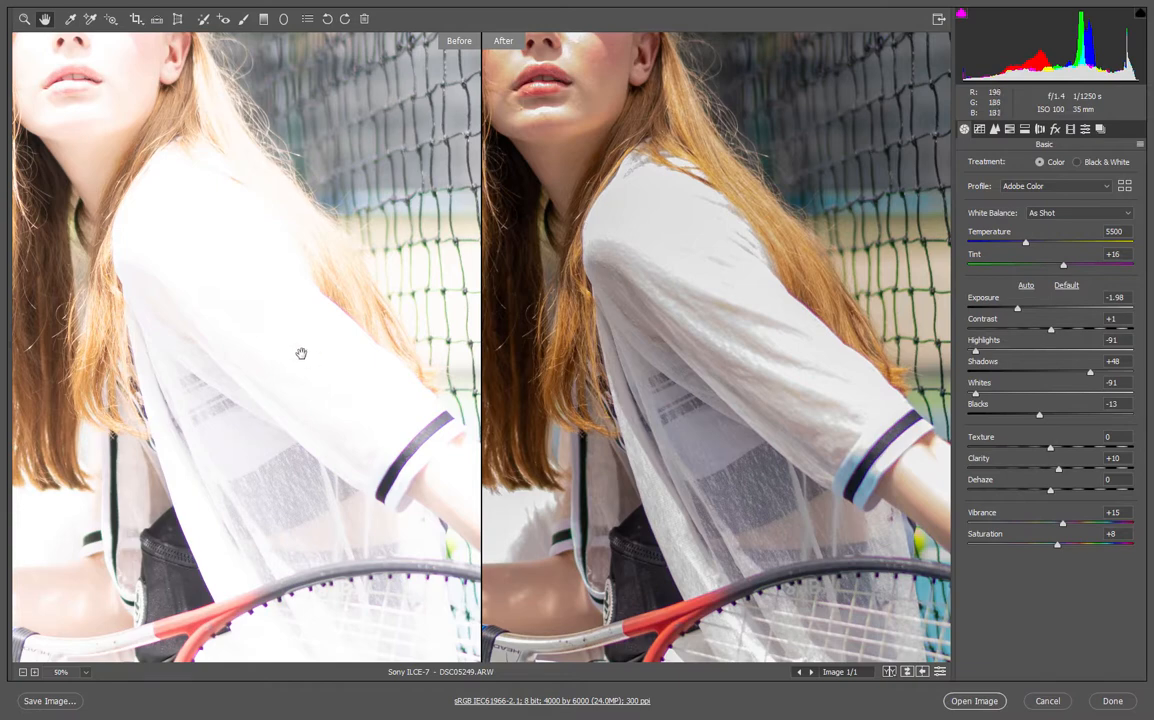
{"action": "scroll", "coordinate": [745, 365], "scroll_direction": "down", "scroll_amount": 5}
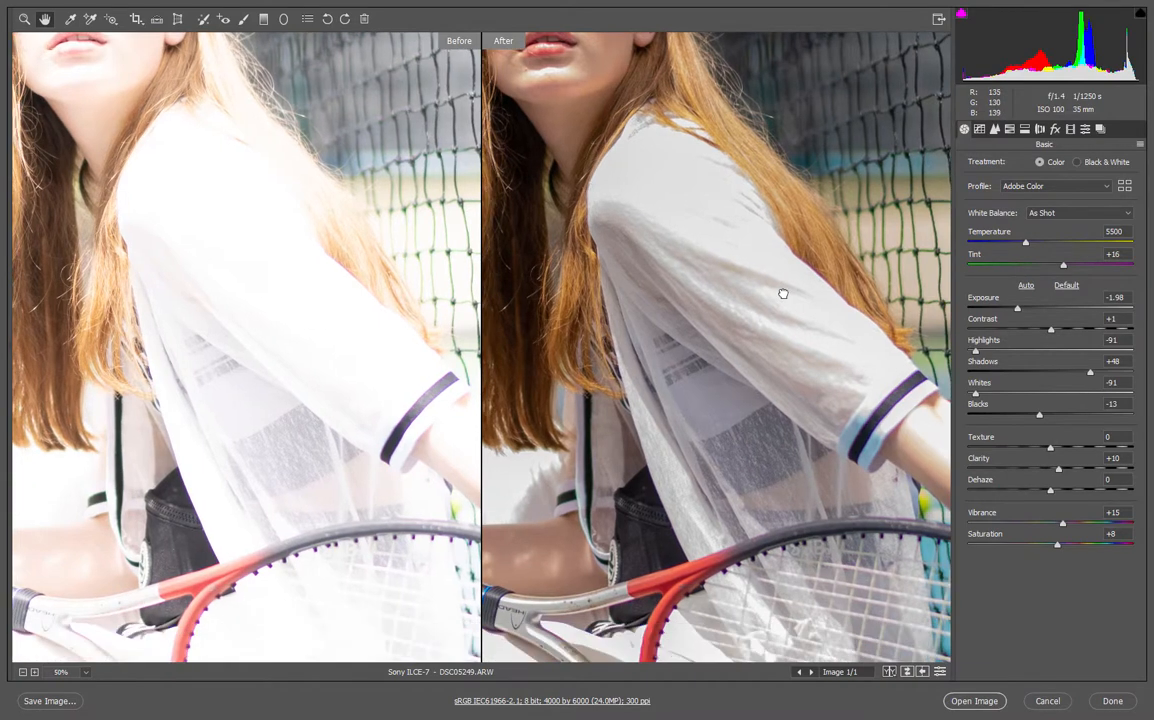
{"action": "scroll", "coordinate": [307, 418], "scroll_direction": "down", "scroll_amount": 3}
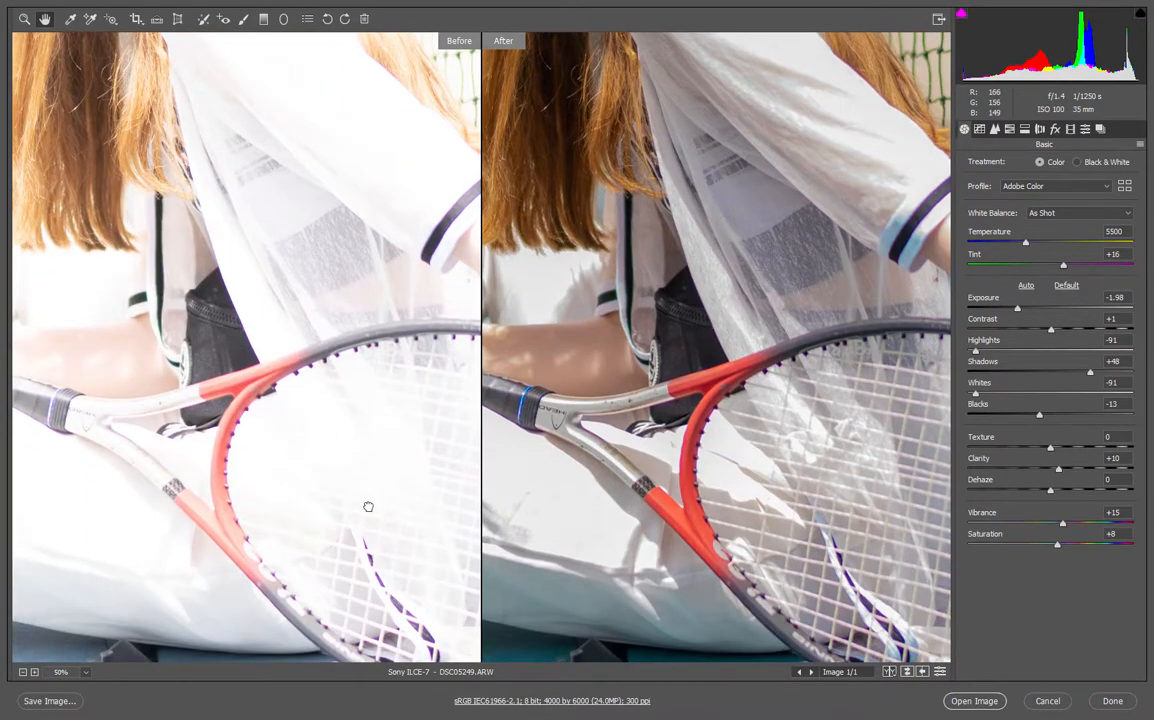
{"action": "scroll", "coordinate": [307, 399], "scroll_direction": "down", "scroll_amount": 5}
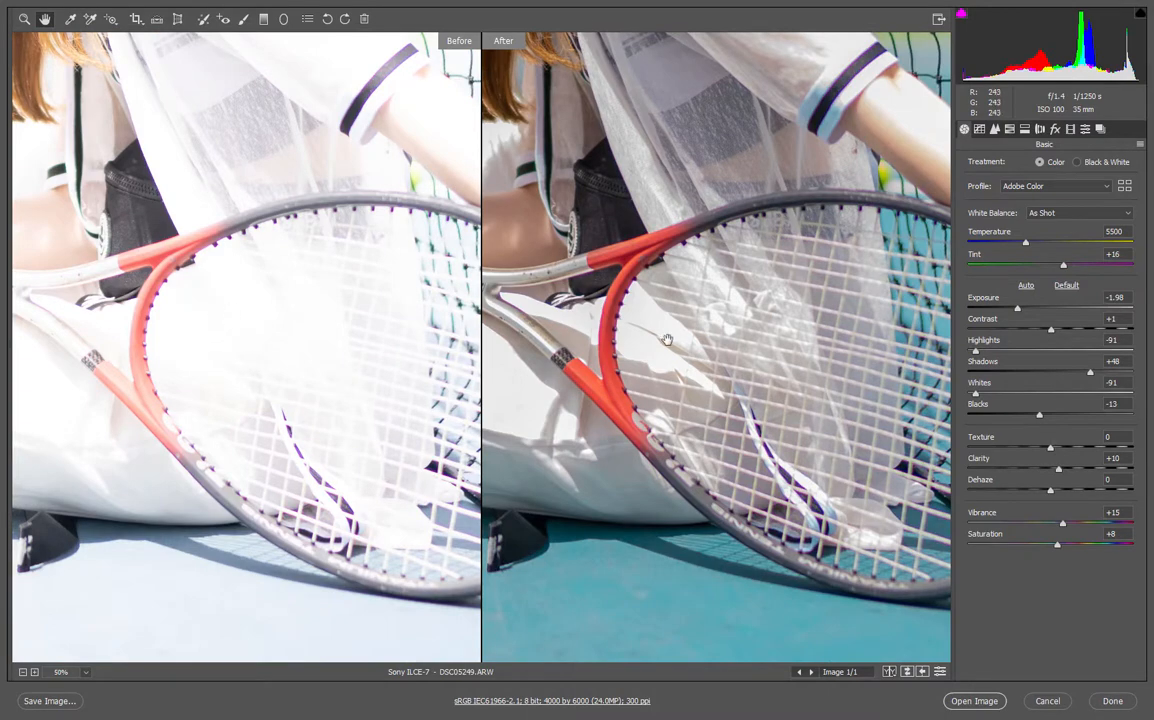
{"action": "left_click_drag", "start_coordinate": [356, 377], "coordinate": [549, 335]}
{"action": "scroll", "coordinate": [461, 421], "scroll_direction": "down", "scroll_amount": 5}
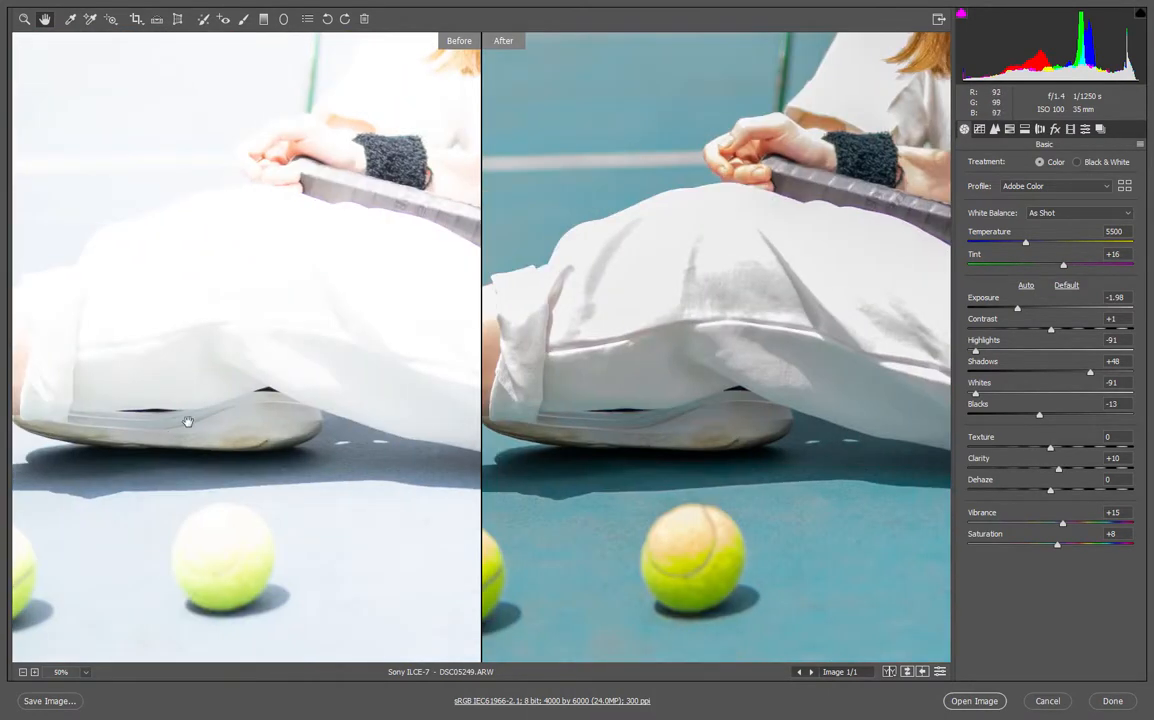
{"action": "left_click_drag", "start_coordinate": [185, 420], "coordinate": [351, 420]}
{"action": "scroll", "coordinate": [237, 437], "scroll_direction": "up", "scroll_amount": 1}
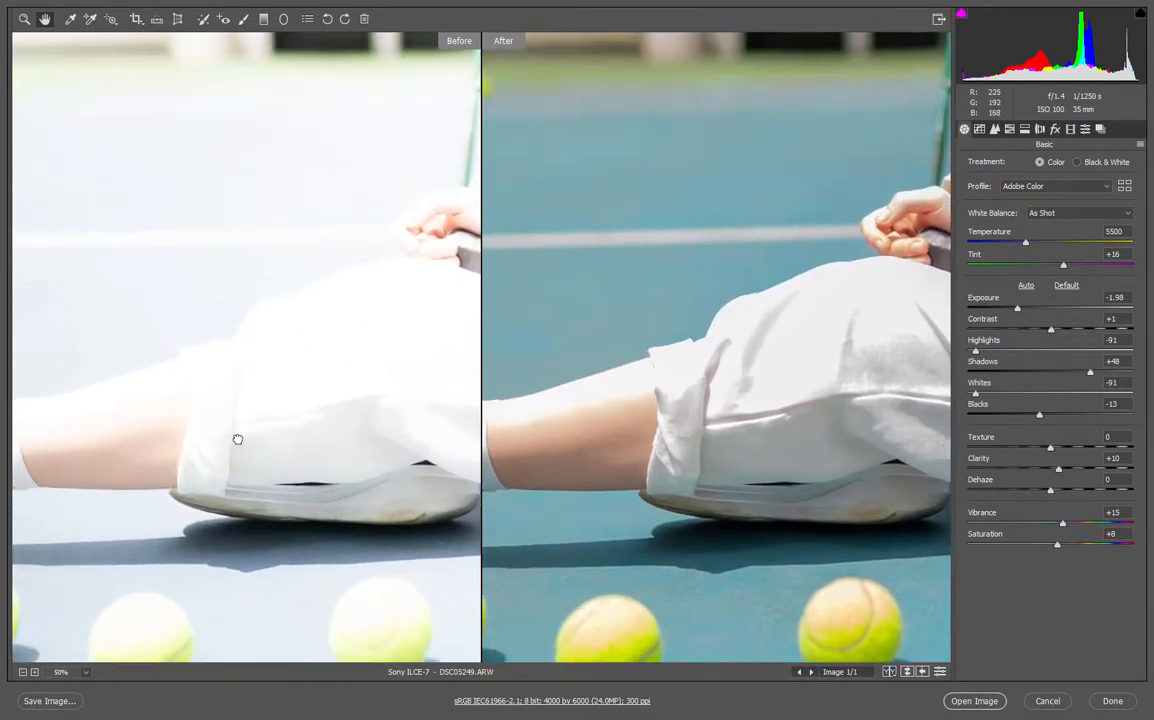
{"action": "left_click_drag", "start_coordinate": [240, 437], "coordinate": [233, 518]}
{"action": "scroll", "coordinate": [233, 518], "scroll_direction": "up", "scroll_amount": 5}
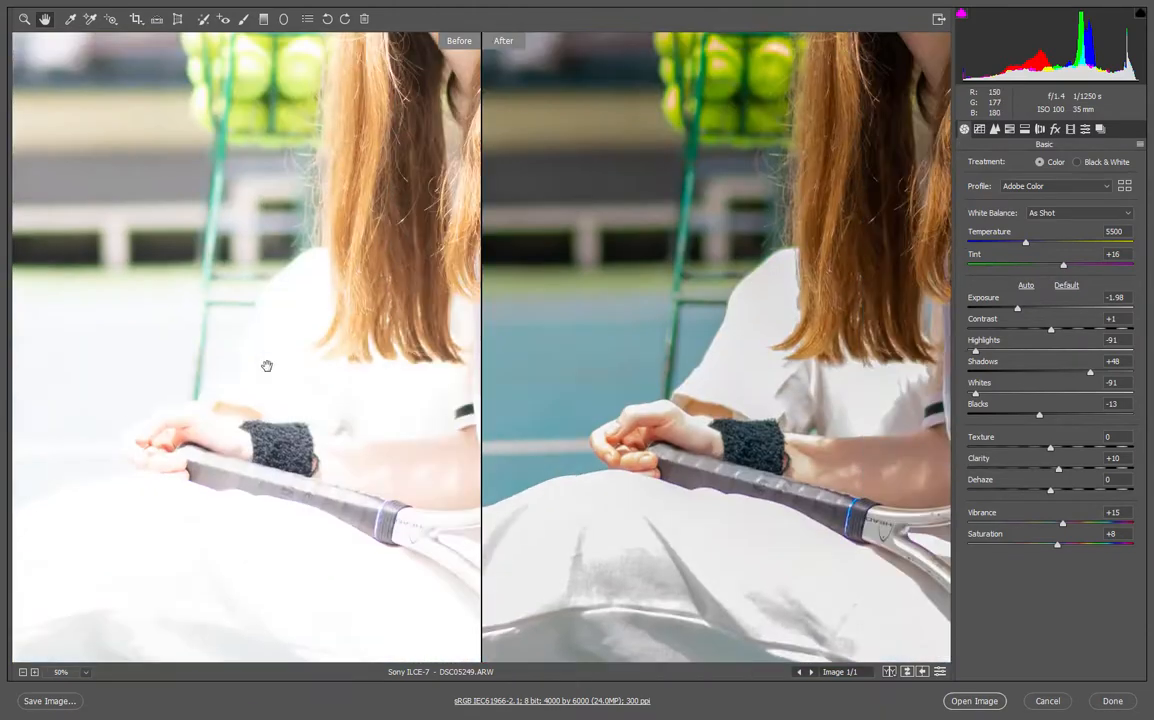
{"action": "left_click_drag", "start_coordinate": [265, 366], "coordinate": [193, 465]}
{"action": "scroll", "coordinate": [193, 465], "scroll_direction": "up", "scroll_amount": 8}
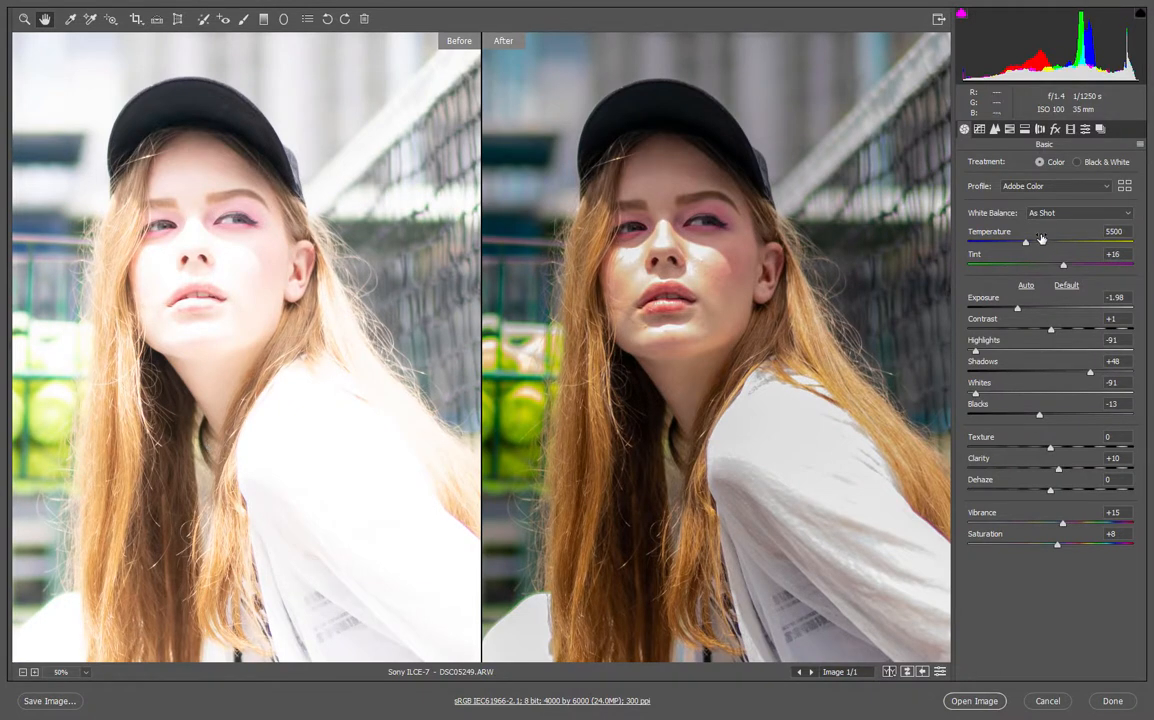
Step: Open the developed raw image in Photoshop as a document and frame the full photo in the workspace
{"action": "left_click", "coordinate": [975, 702]}
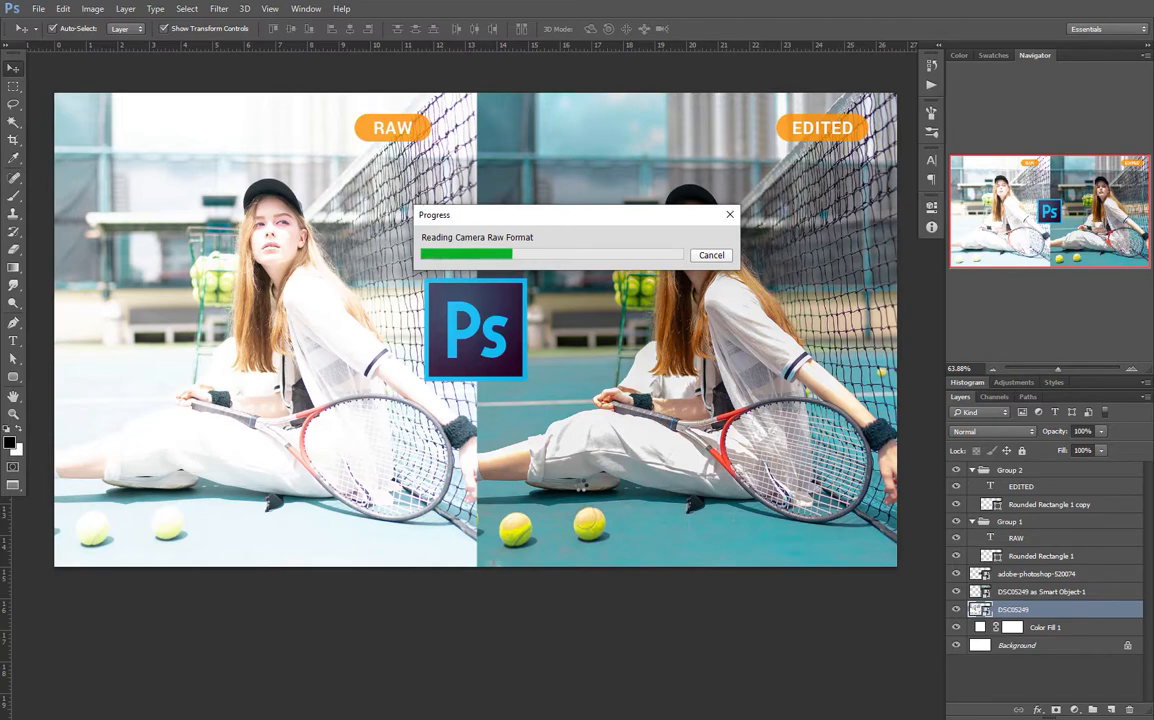
{"action": "scroll", "coordinate": [645, 350], "scroll_direction": "up", "scroll_amount": 5}
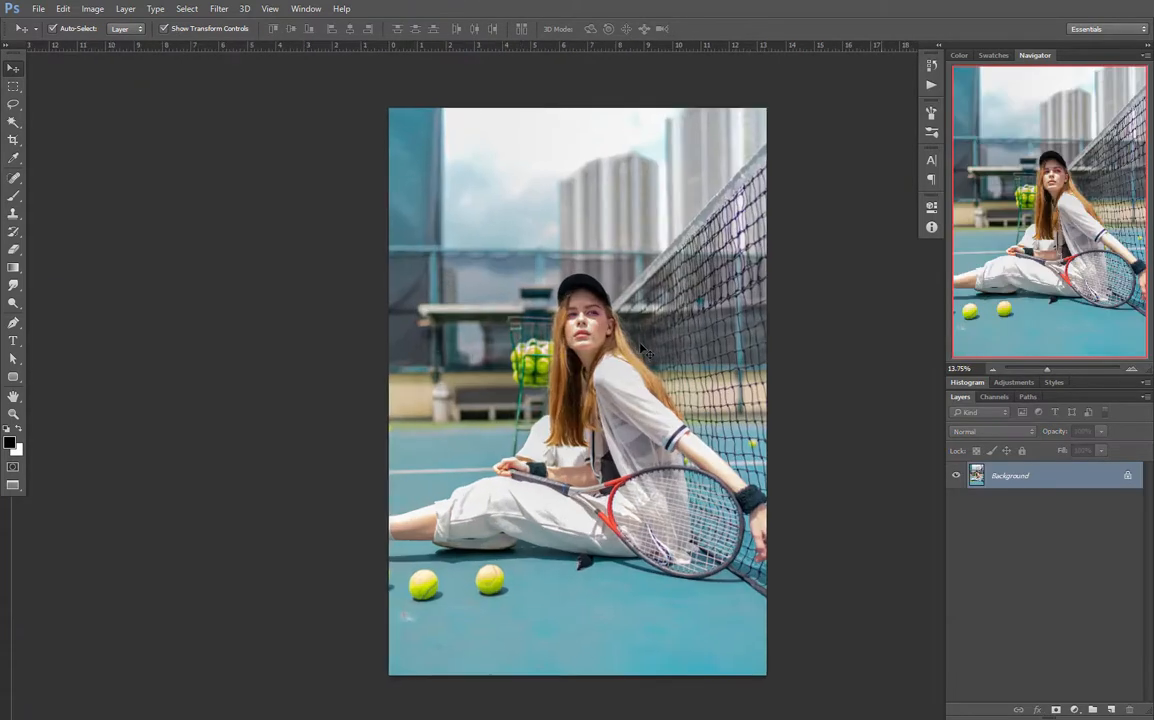
{"action": "scroll", "coordinate": [645, 350], "scroll_direction": "down", "scroll_amount": 3}
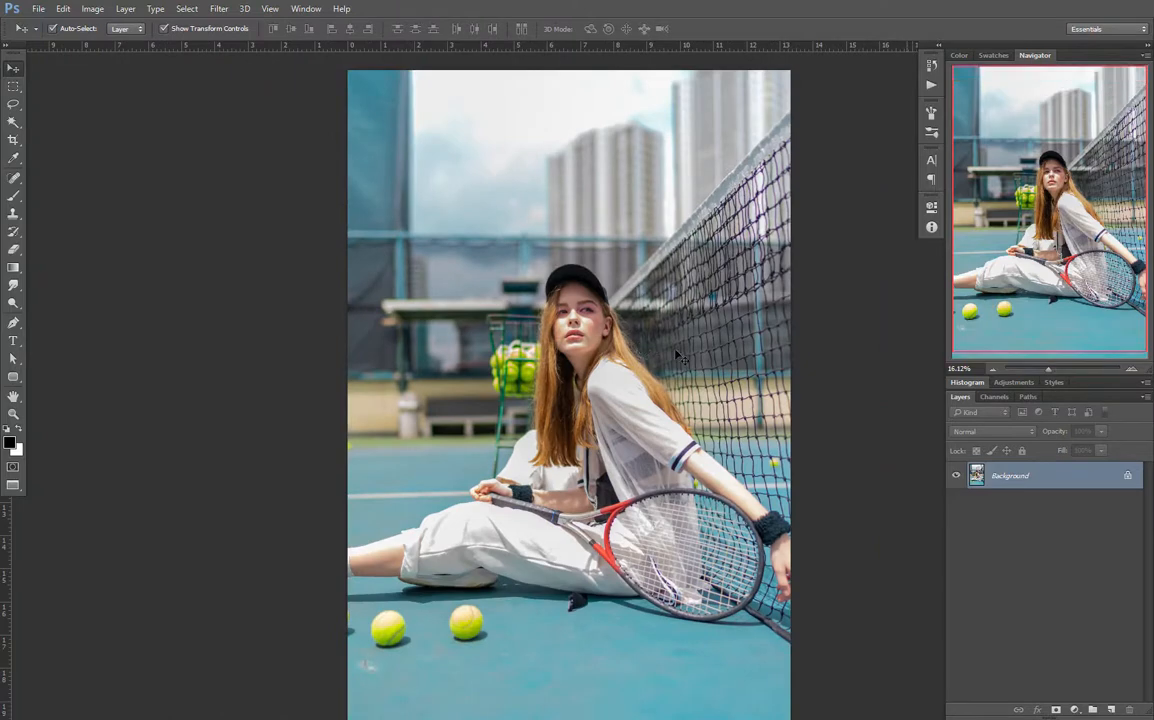
{"action": "left_click_drag", "start_coordinate": [676, 355], "coordinate": [589, 356]}
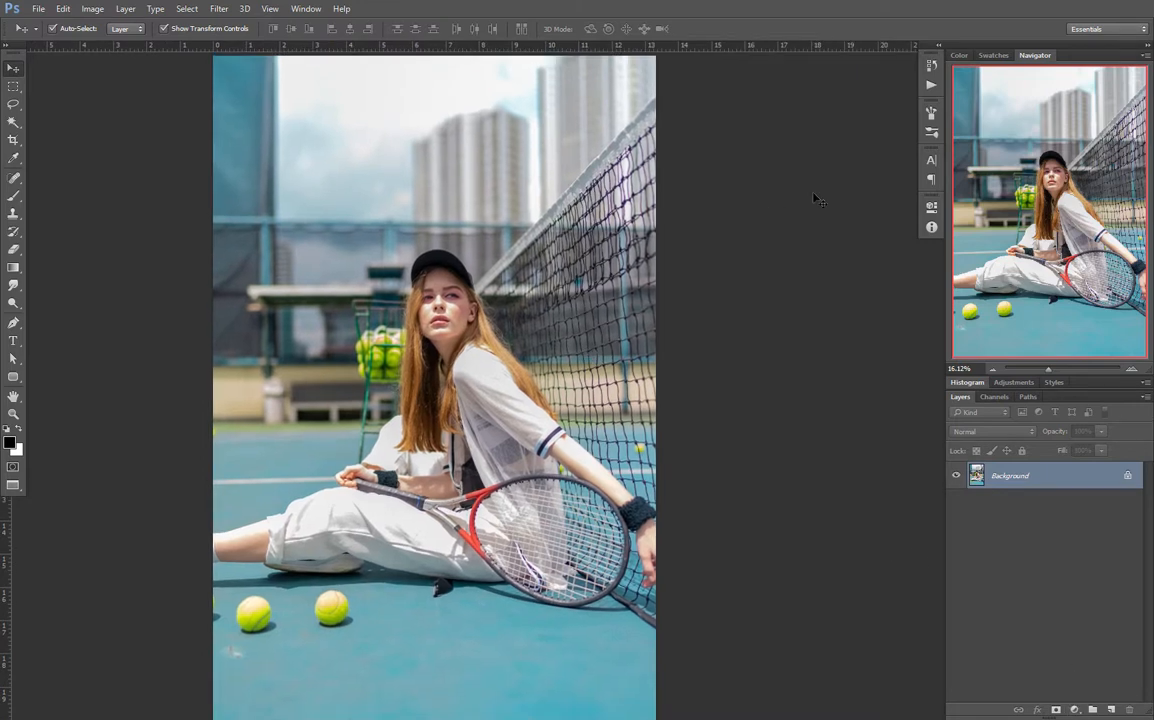
Step: Duplicate the Background layer and set the copy's blend mode to Overlay
{"action": "key", "text": "ctrl+j"}
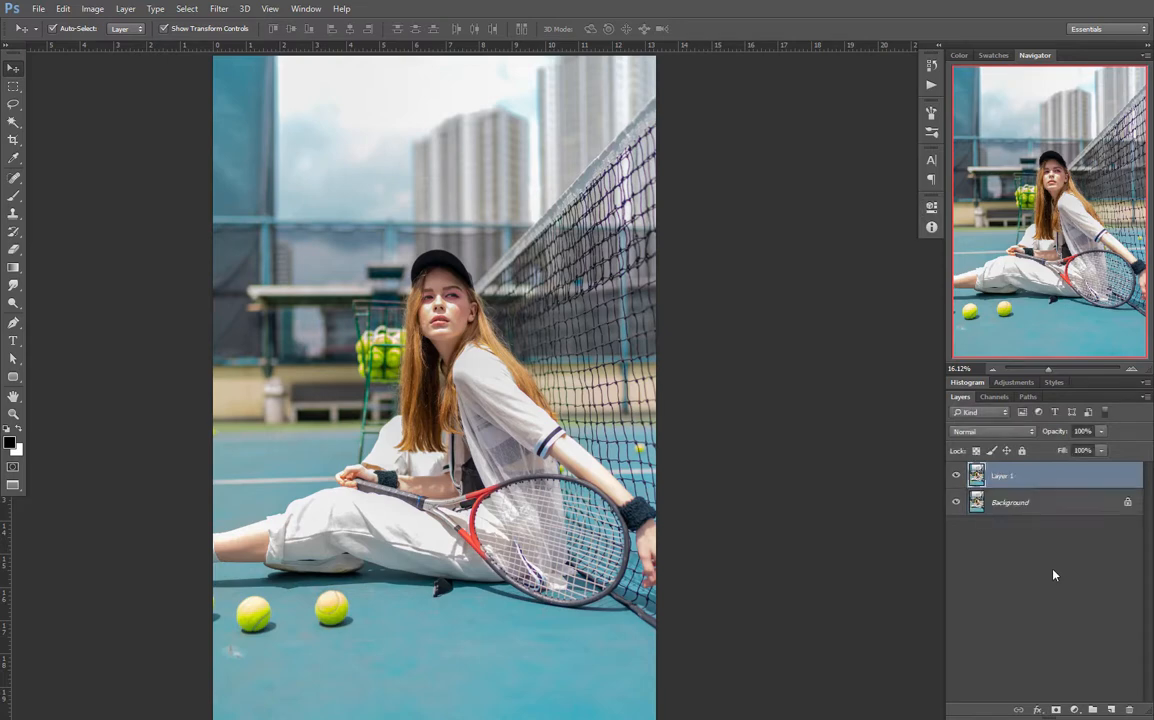
{"action": "left_click", "coordinate": [1004, 432]}
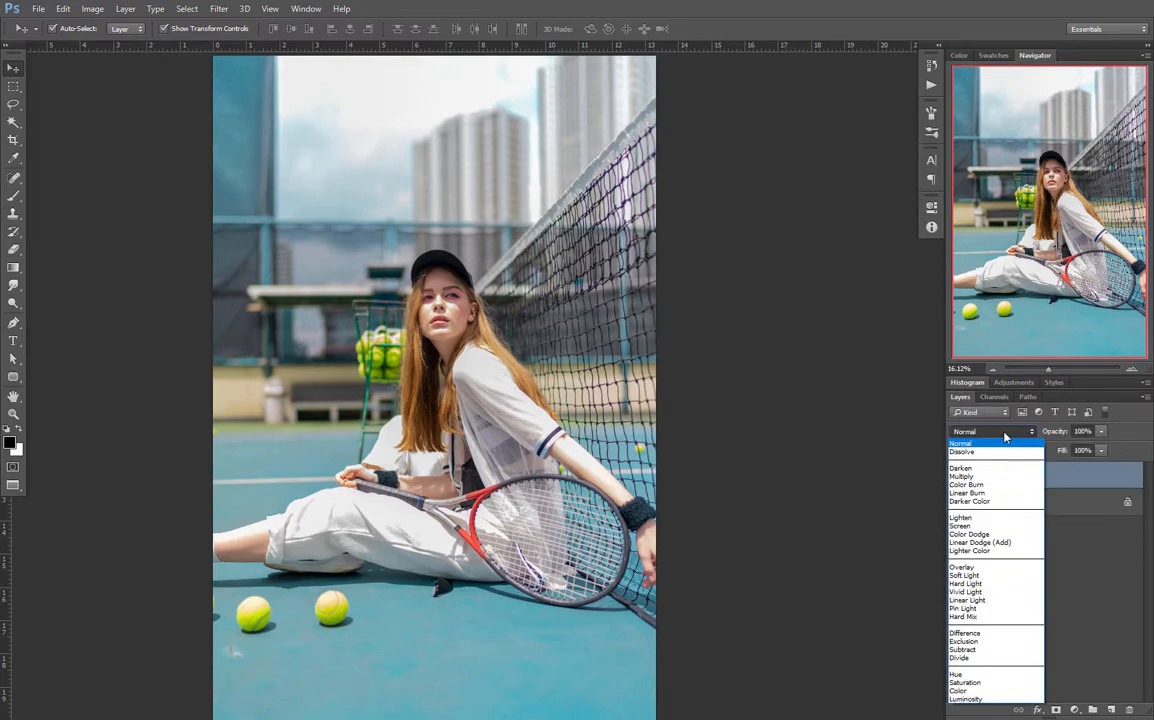
{"action": "left_click", "coordinate": [992, 568]}
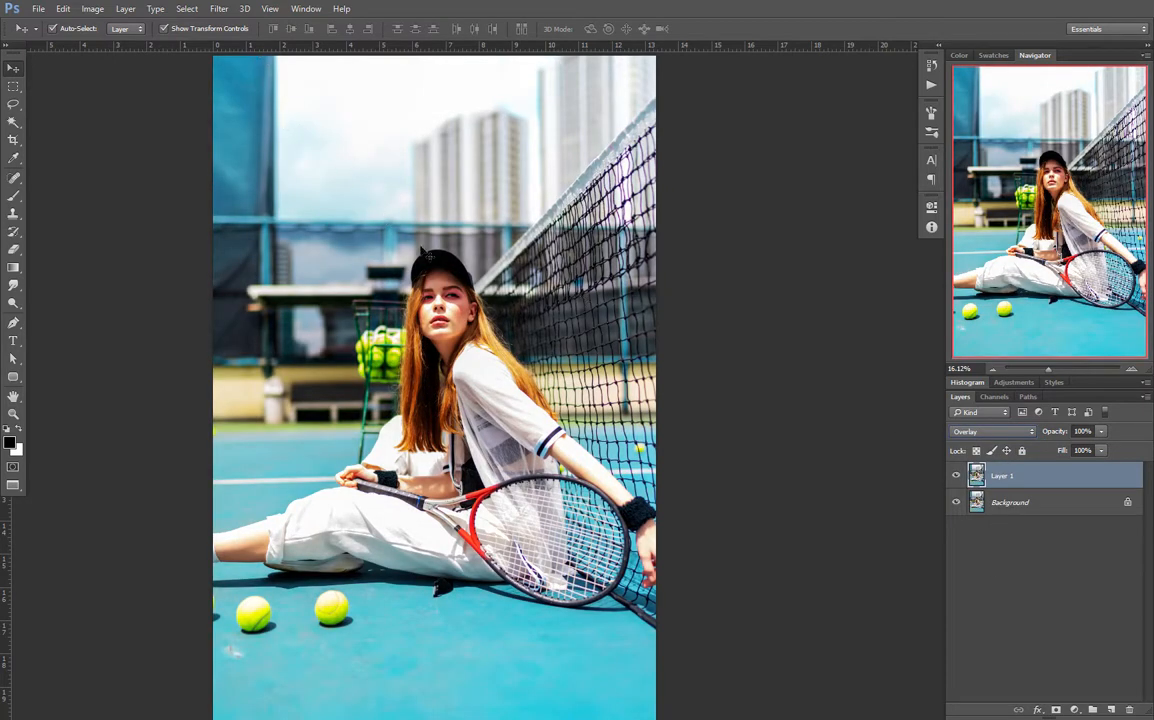
Step: Apply a High Pass filter with a 1.5-pixel radius to the Overlay layer, checking the hair and face detail in the preview
{"action": "left_click", "coordinate": [218, 9]}
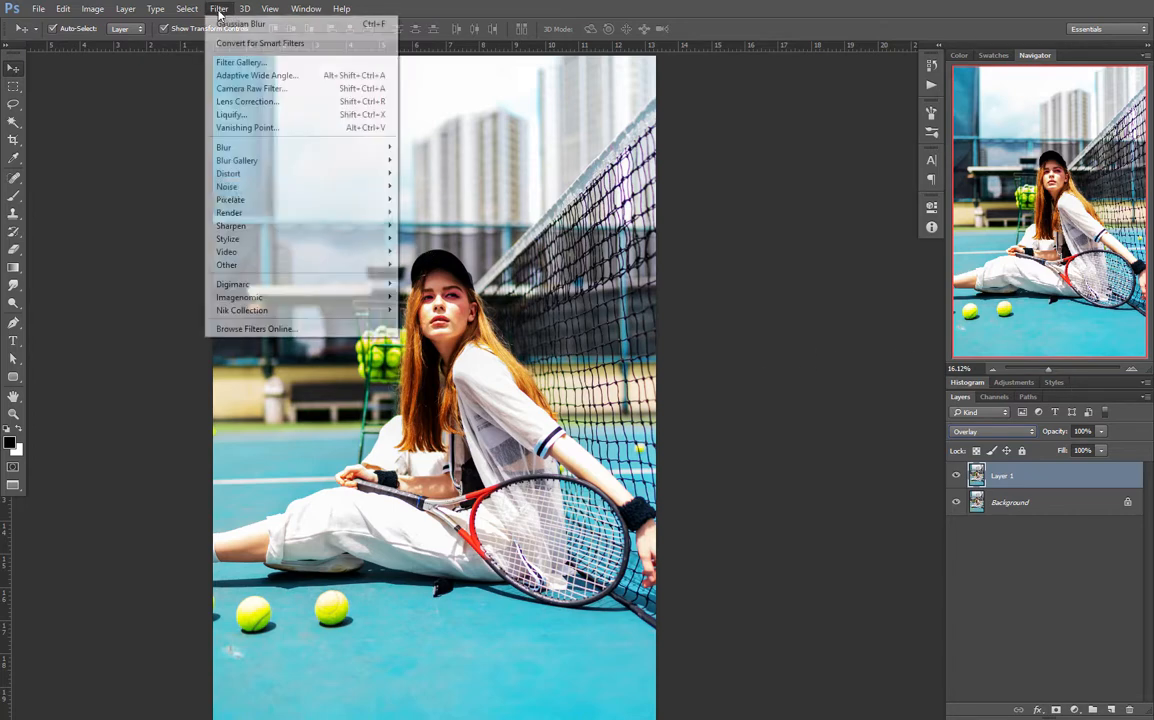
{"action": "mouse_move", "coordinate": [282, 264]}
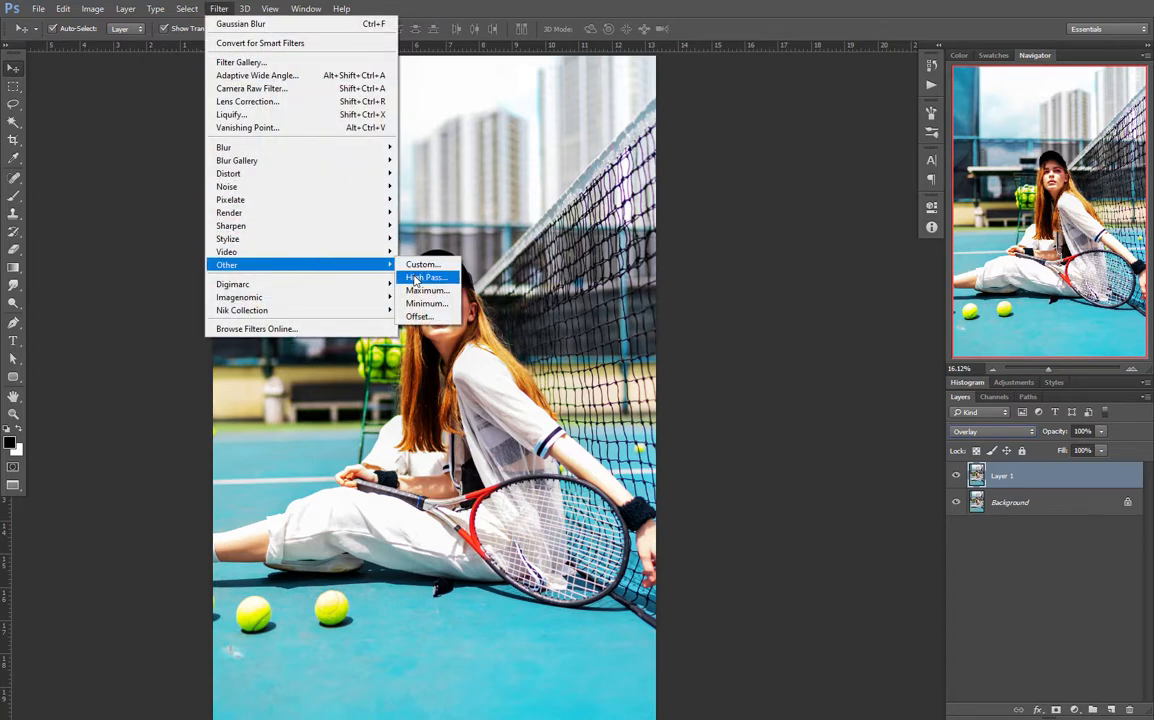
{"action": "left_click", "coordinate": [428, 275]}
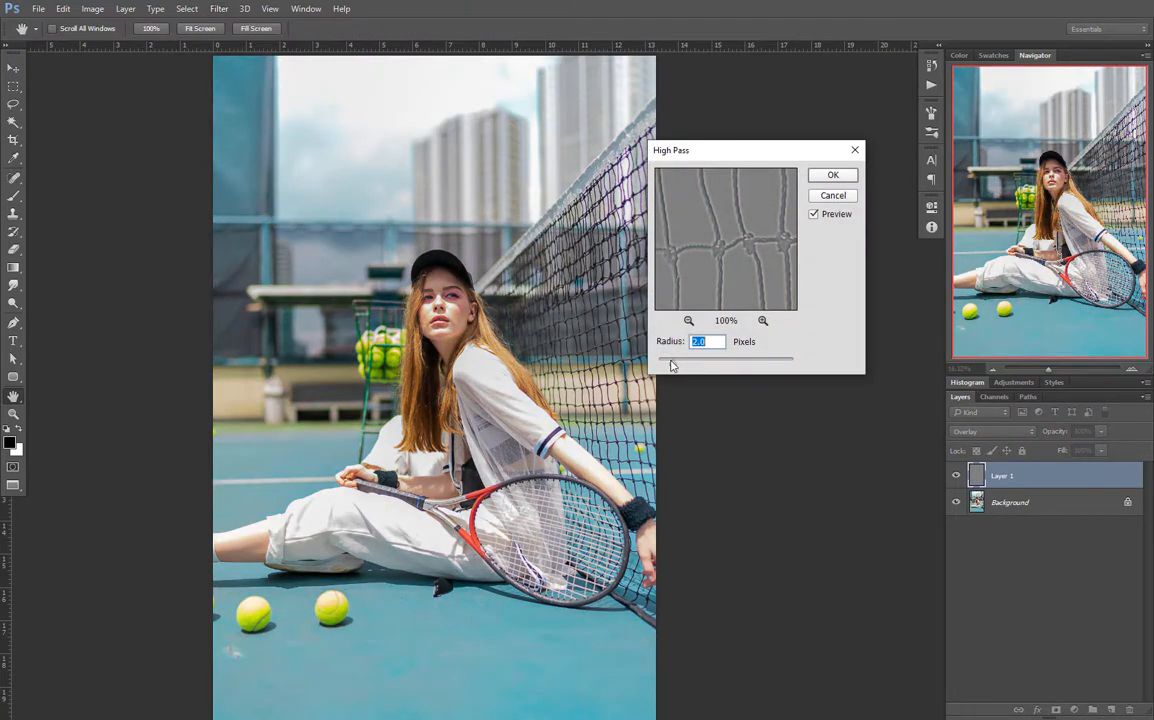
{"action": "left_click_drag", "start_coordinate": [672, 366], "coordinate": [669, 366]}
{"action": "left_click_drag", "start_coordinate": [669, 366], "coordinate": [669, 365]}
{"action": "left_click_drag", "start_coordinate": [724, 227], "coordinate": [802, 296]}
{"action": "left_click_drag", "start_coordinate": [684, 236], "coordinate": [768, 296]}
{"action": "left_click_drag", "start_coordinate": [709, 271], "coordinate": [797, 296]}
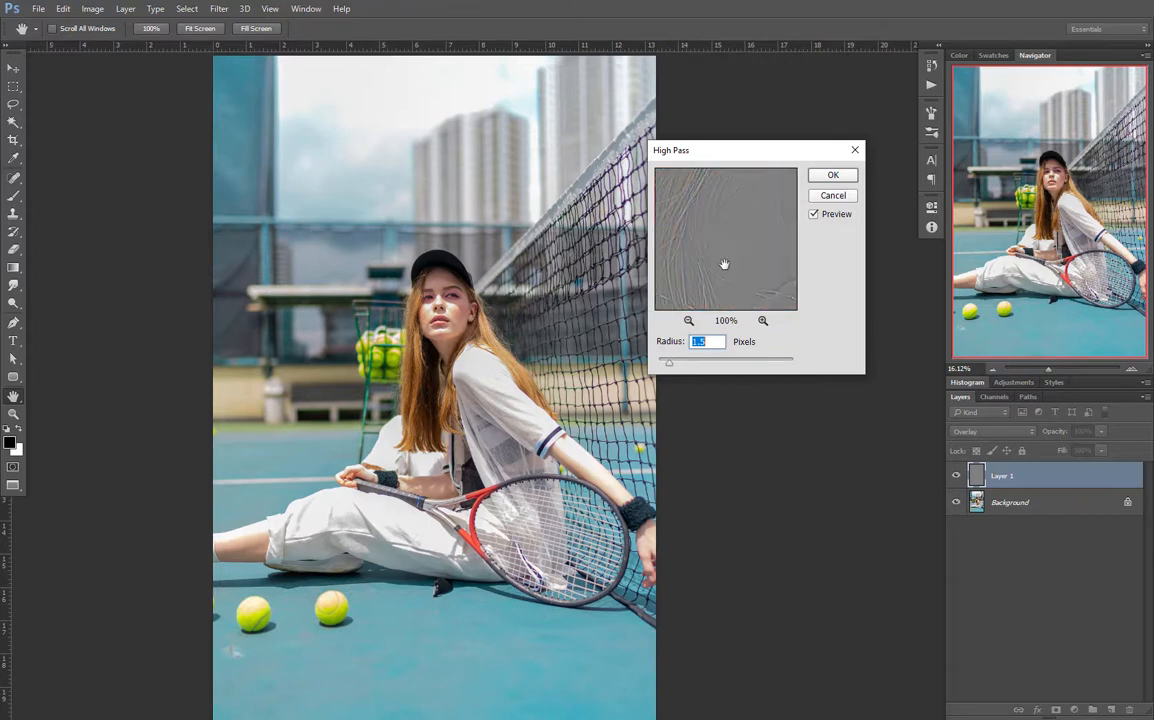
{"action": "left_click_drag", "start_coordinate": [730, 246], "coordinate": [710, 319]}
{"action": "left_click_drag", "start_coordinate": [714, 252], "coordinate": [732, 272]}
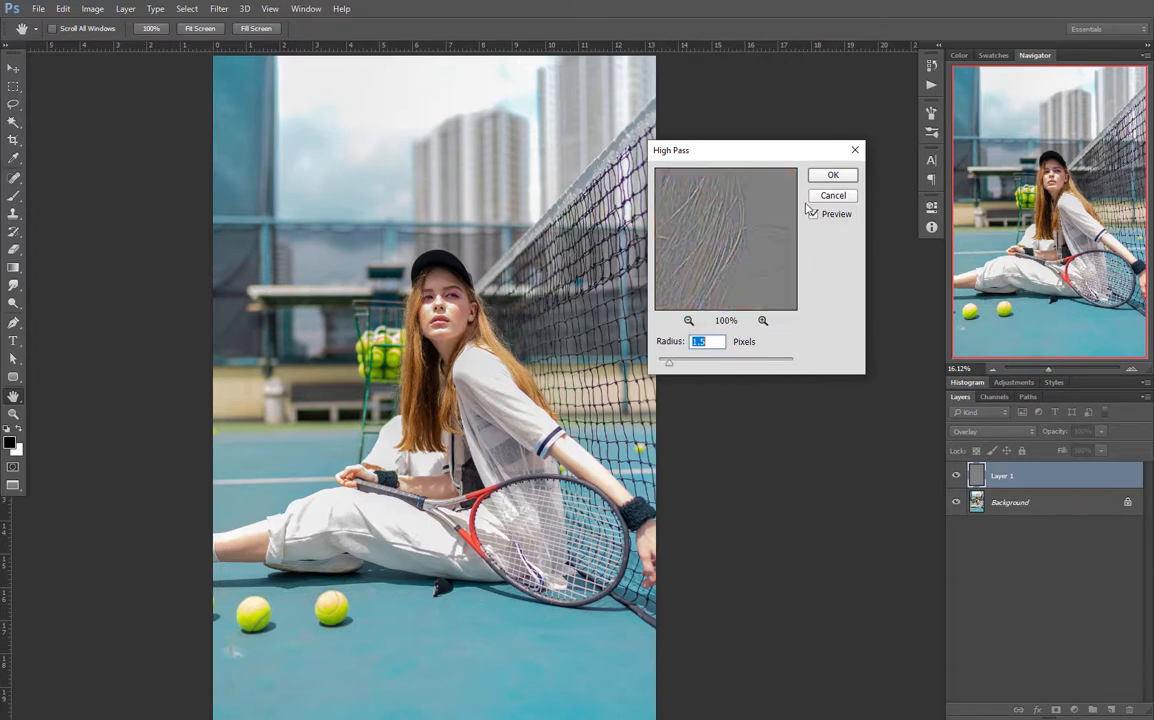
{"action": "left_click", "coordinate": [833, 176]}
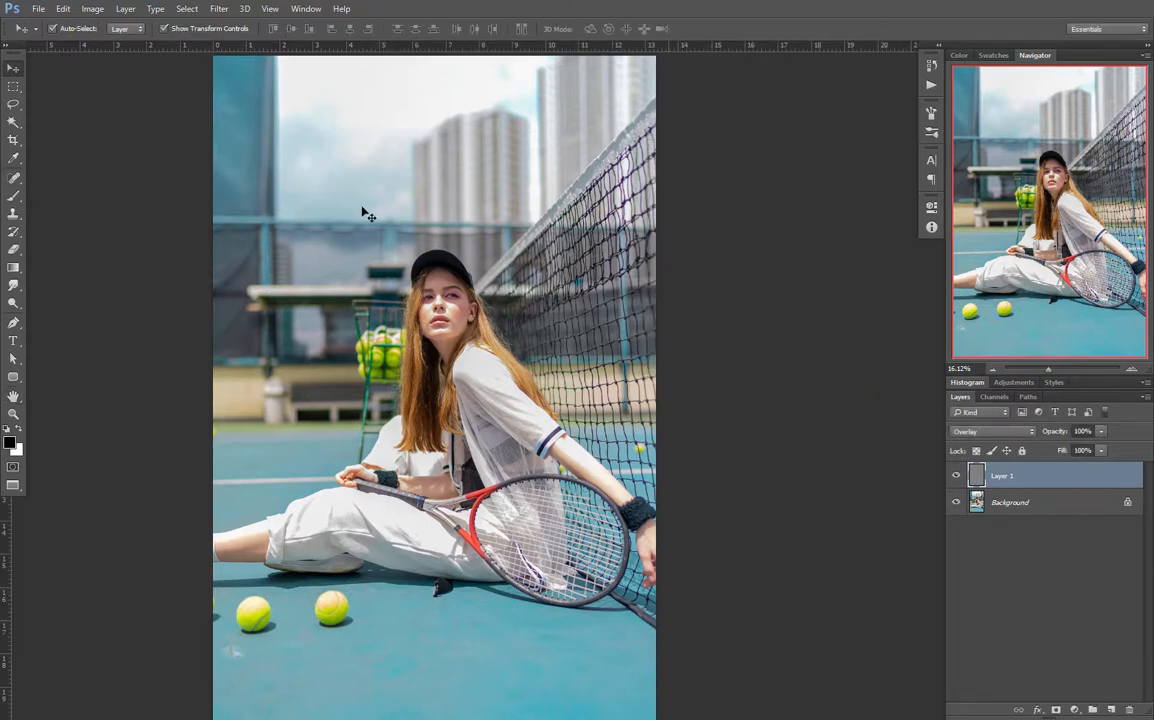
{"action": "scroll", "coordinate": [384, 251], "scroll_direction": "up", "scroll_amount": 8}
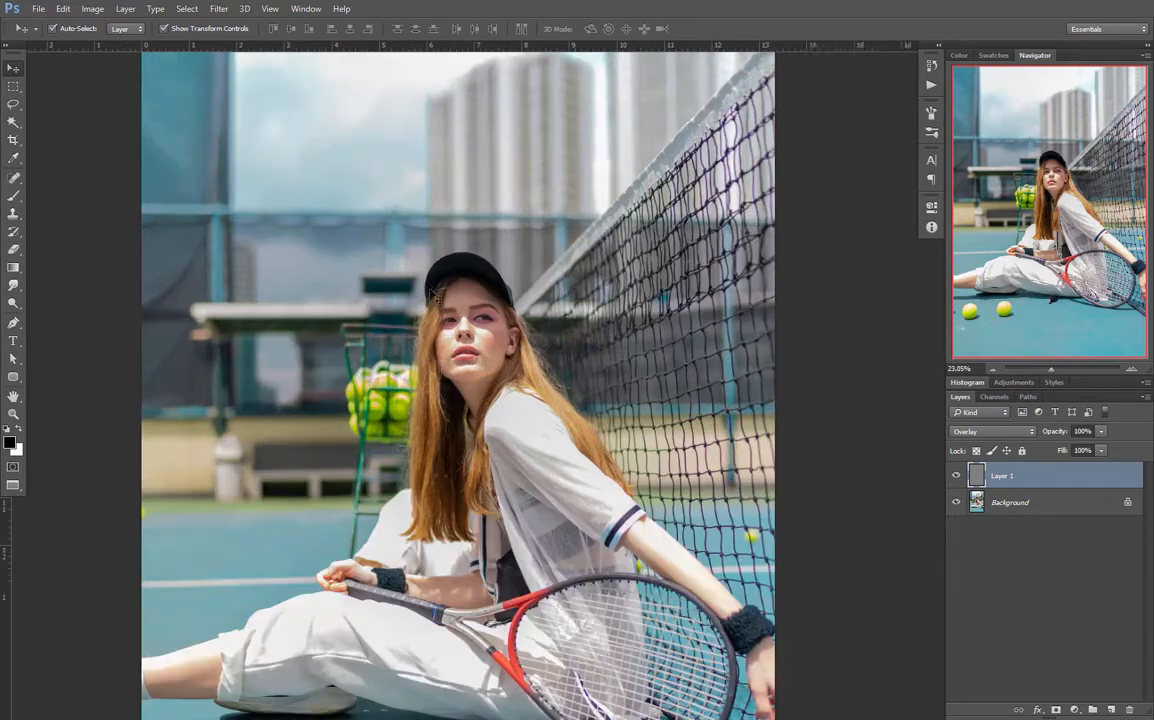
Step: Compare the face and hair detail with the High Pass sharpening layer hidden and shown
{"action": "scroll", "coordinate": [537, 416], "scroll_direction": "up", "scroll_amount": 1}
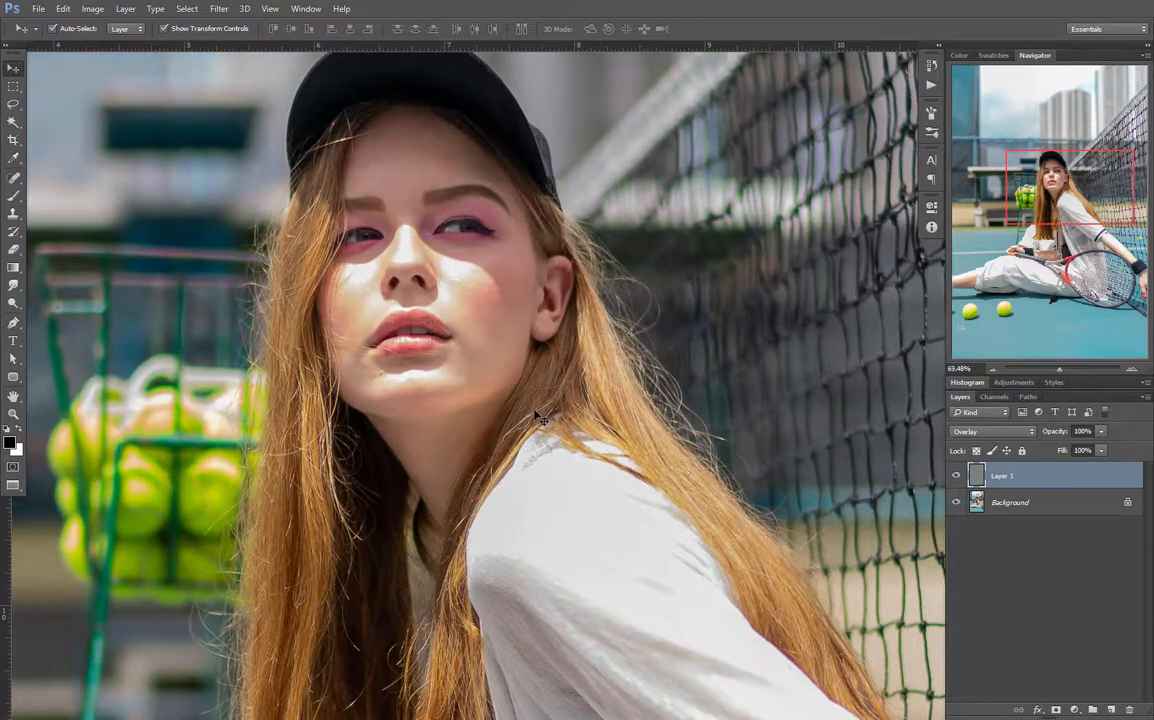
{"action": "left_click", "coordinate": [955, 476]}
{"action": "left_click", "coordinate": [955, 476]}
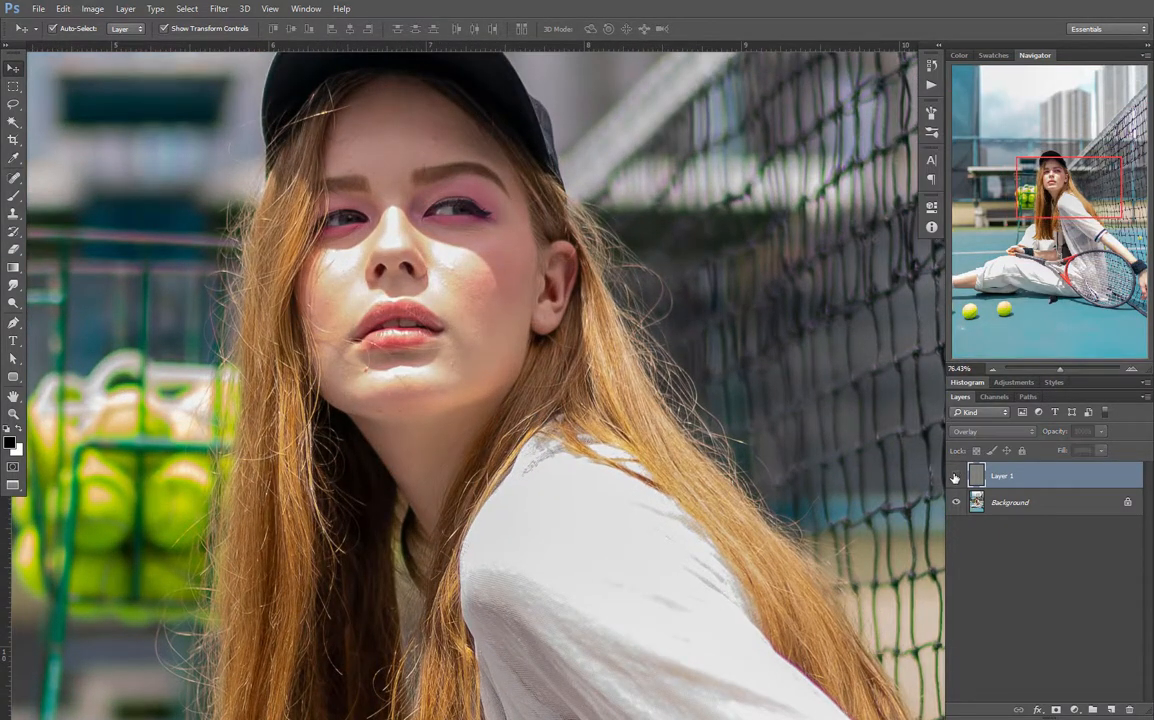
{"action": "left_click", "coordinate": [955, 477]}
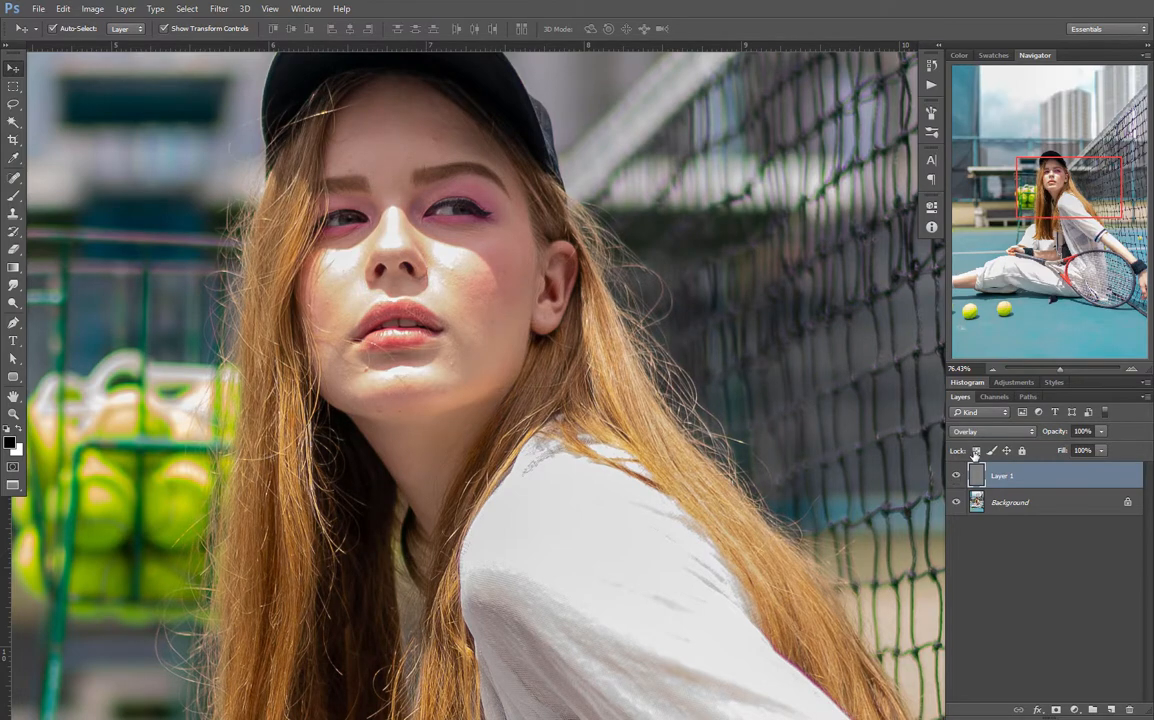
Step: Flatten the sharpening layer and the Background into a single layer
{"action": "left_click", "coordinate": [992, 369]}
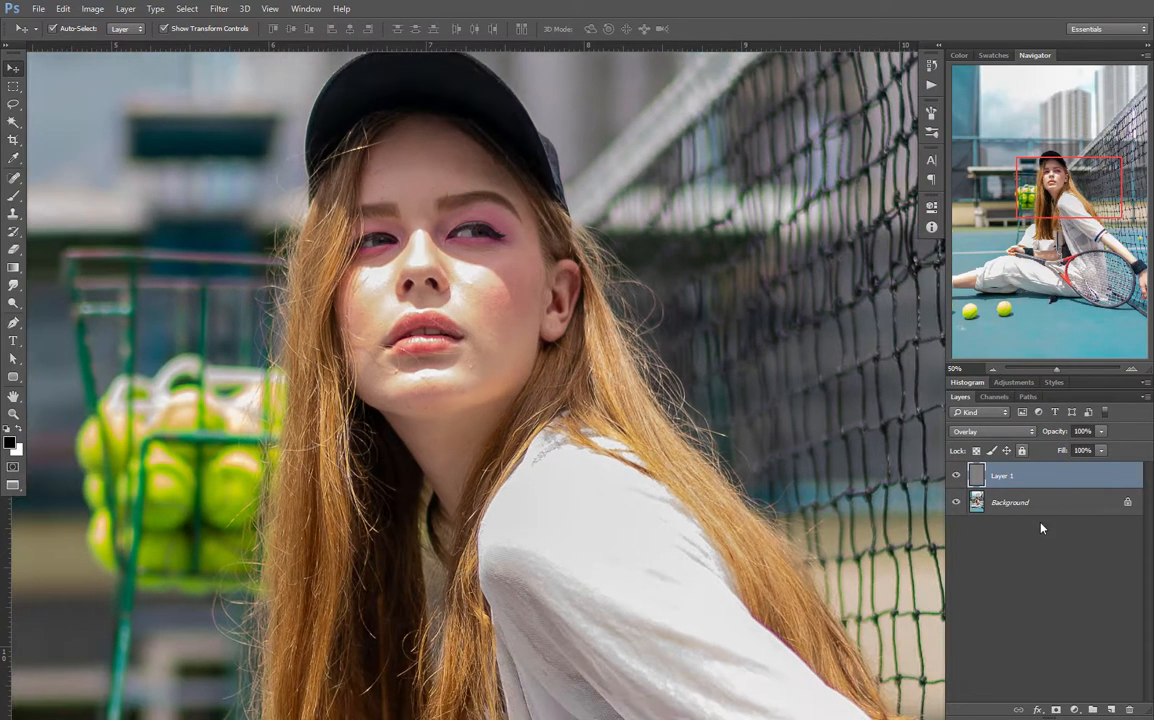
{"action": "right_click", "coordinate": [1040, 497]}
{"action": "left_click", "coordinate": [1060, 592]}
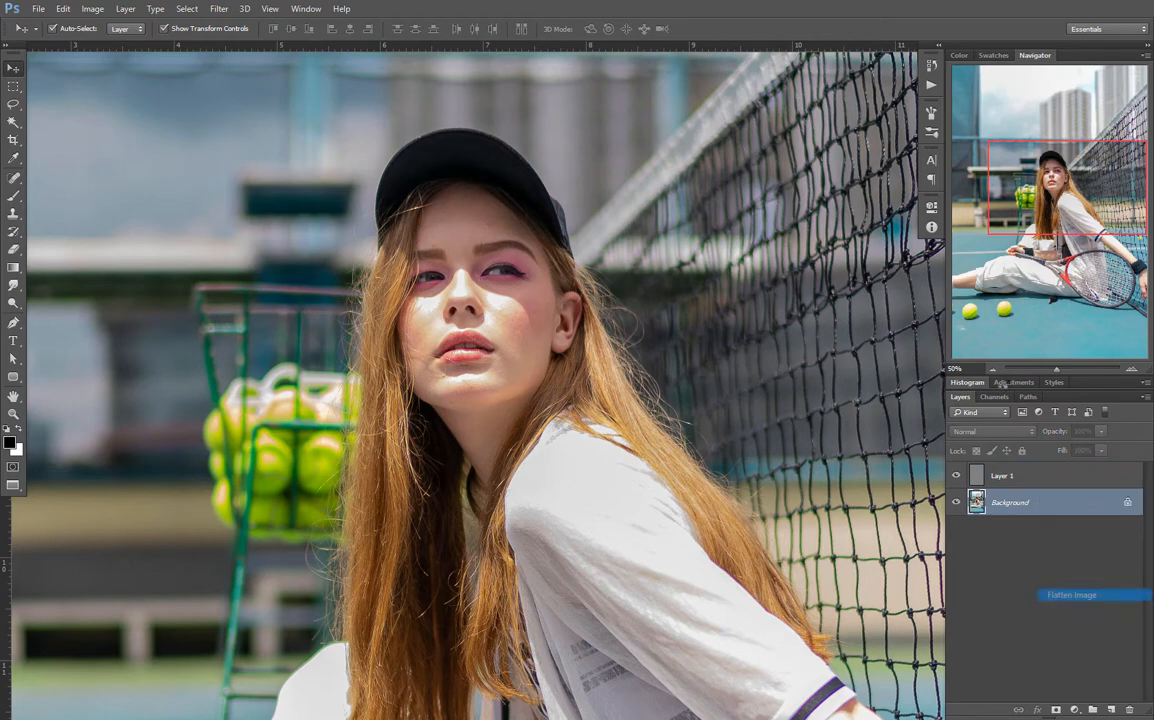
{"action": "left_click", "coordinate": [993, 370]}
{"action": "left_click", "coordinate": [993, 370]}
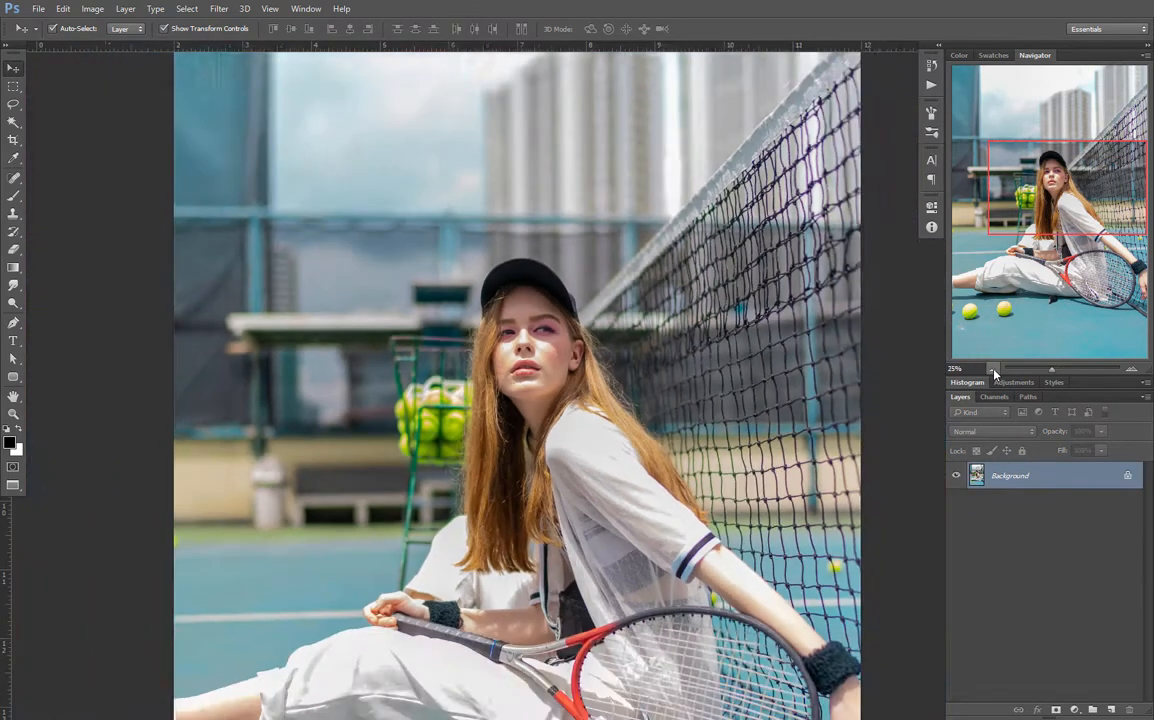
Step: Add a Brightness/Contrast adjustment layer with Brightness at -21 and Contrast at -6
{"action": "left_click_drag", "start_coordinate": [600, 395], "coordinate": [495, 269]}
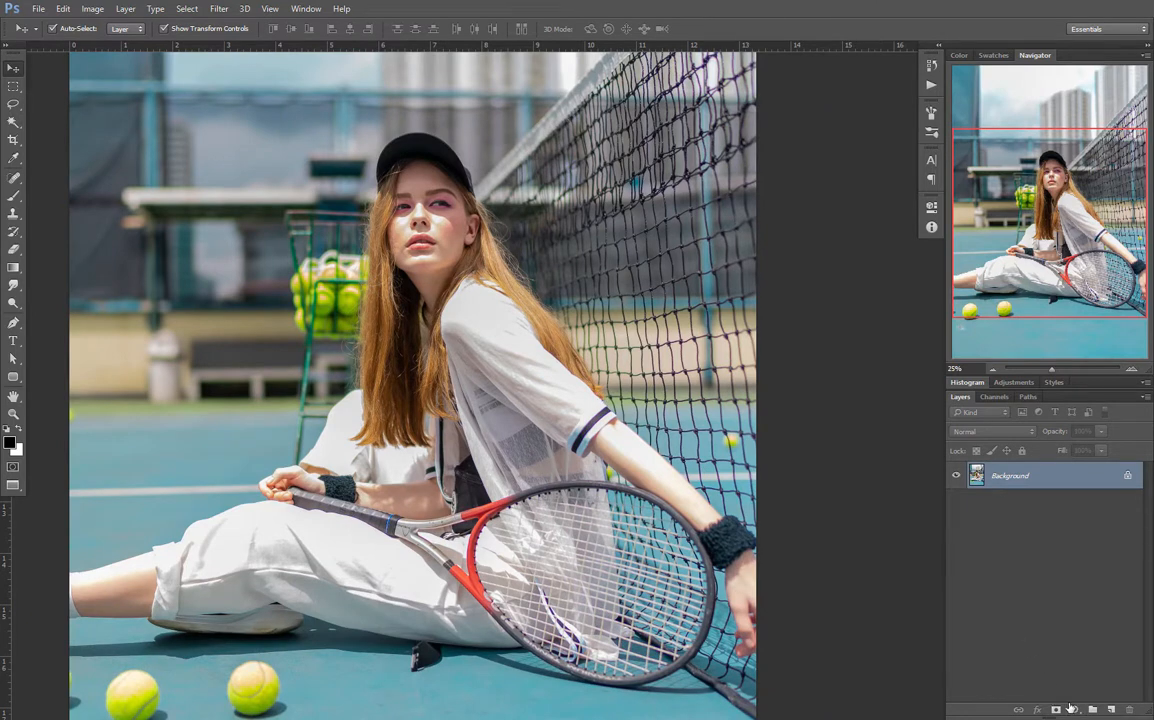
{"action": "left_click", "coordinate": [1073, 709]}
{"action": "left_click", "coordinate": [1095, 498]}
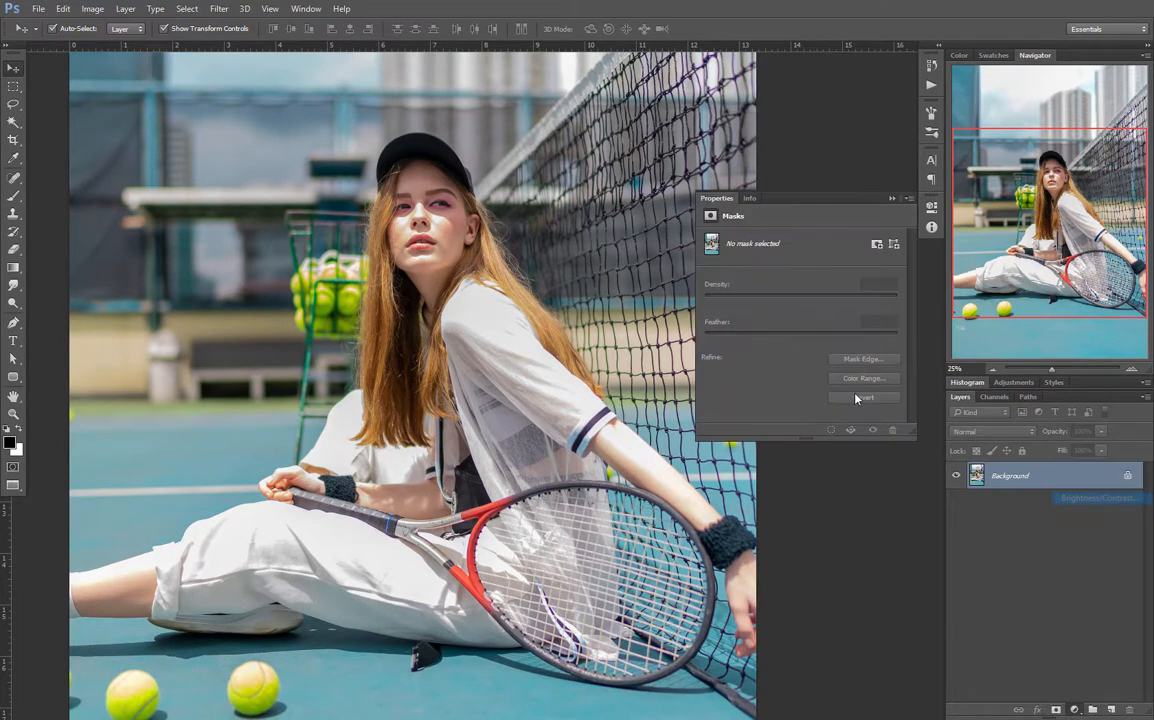
{"action": "left_click_drag", "start_coordinate": [800, 277], "coordinate": [787, 304]}
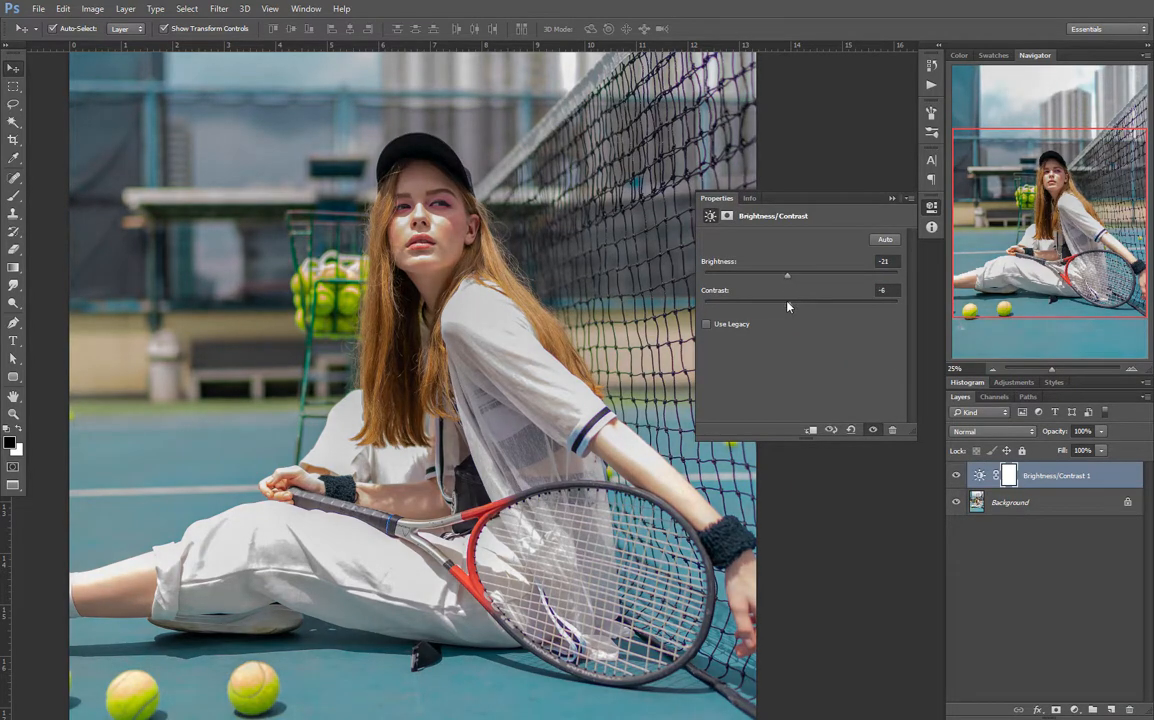
{"action": "left_click", "coordinate": [927, 209]}
Step: Mask the Brightness/Contrast darkening off the model with a black-to-white radial gradient drawn from her face outward
{"action": "key", "text": "ctrl+0"}
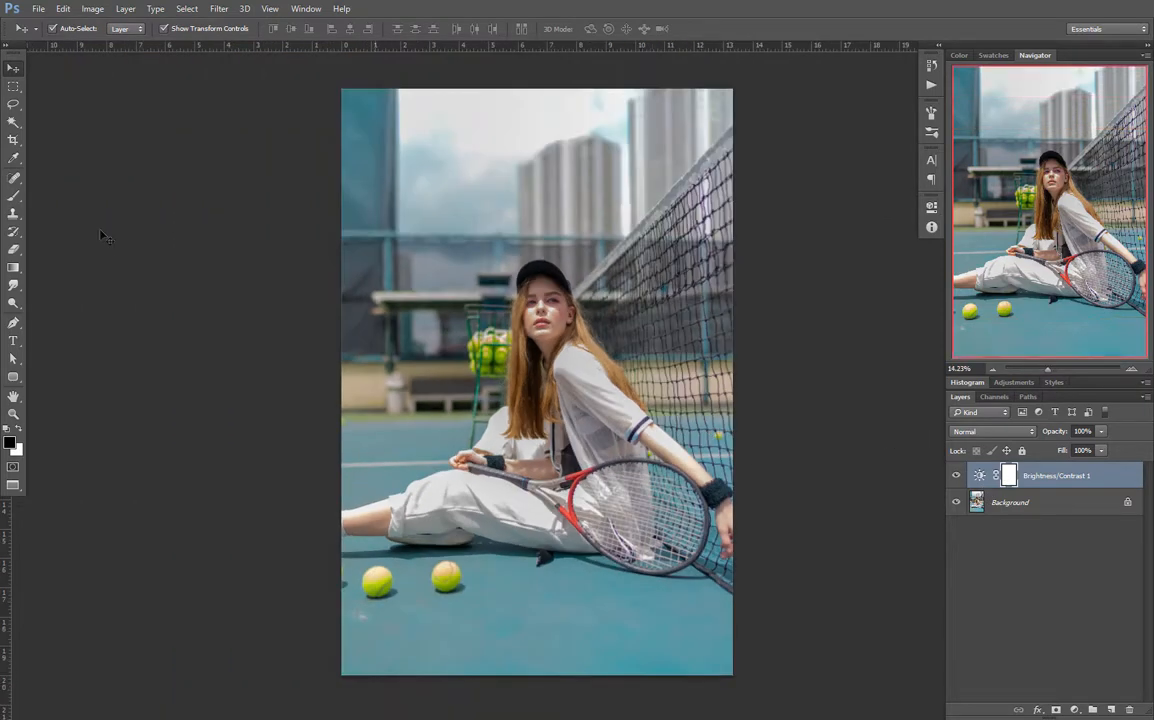
{"action": "left_click", "coordinate": [13, 267]}
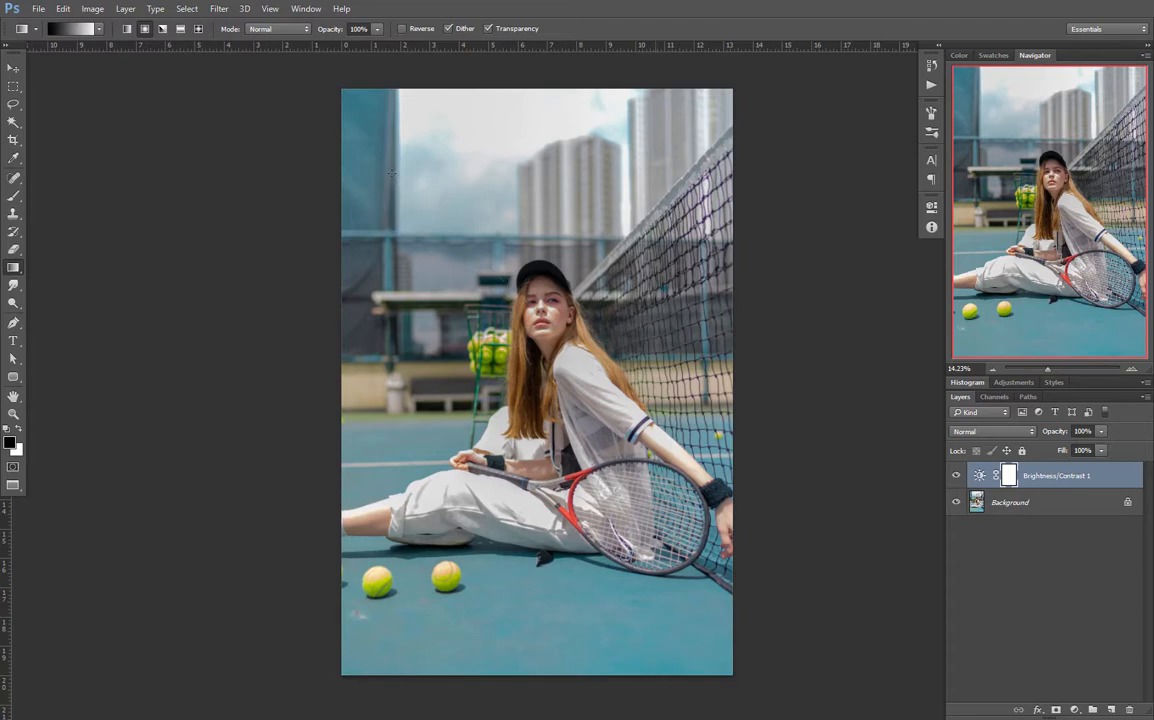
{"action": "left_click_drag", "start_coordinate": [541, 298], "coordinate": [391, 173]}
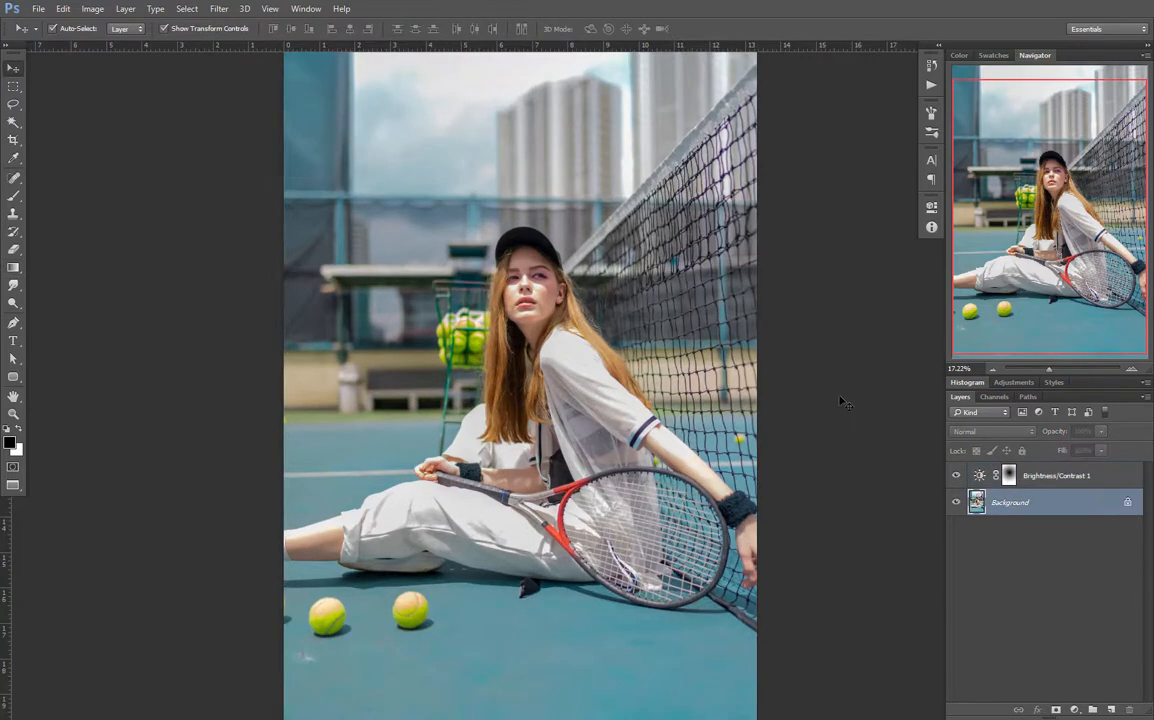
{"action": "scroll", "coordinate": [841, 401], "scroll_direction": "down", "scroll_amount": 2}
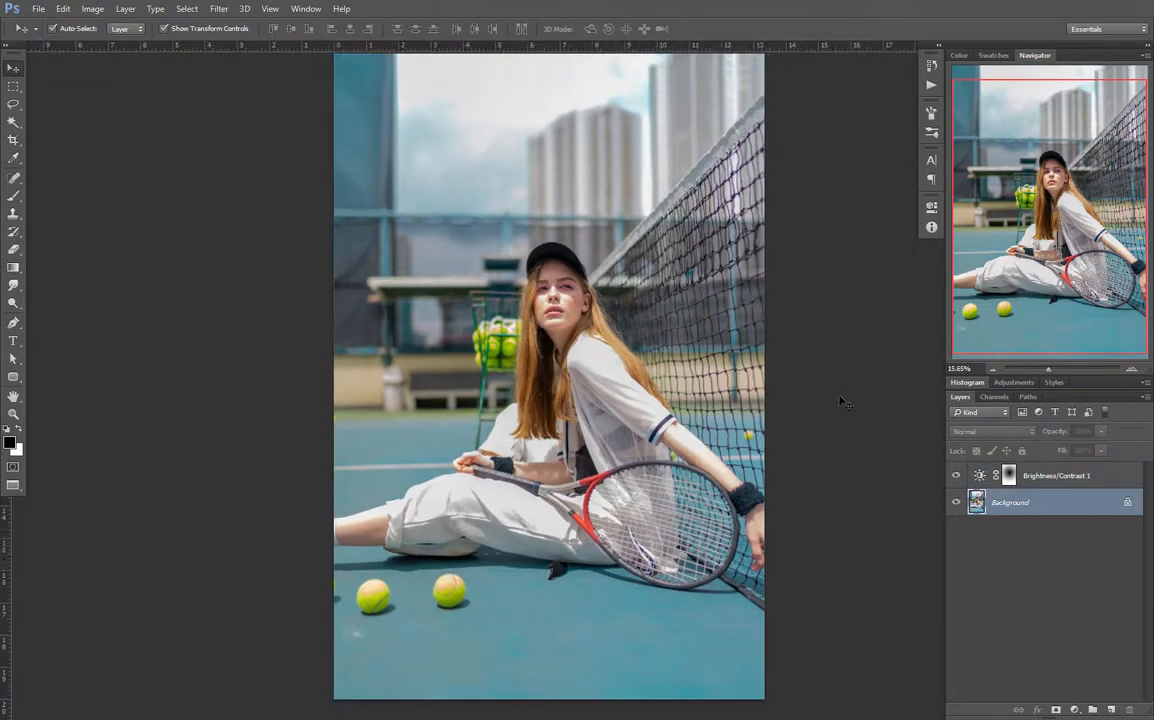
{"action": "left_click_drag", "start_coordinate": [699, 341], "coordinate": [605, 337]}
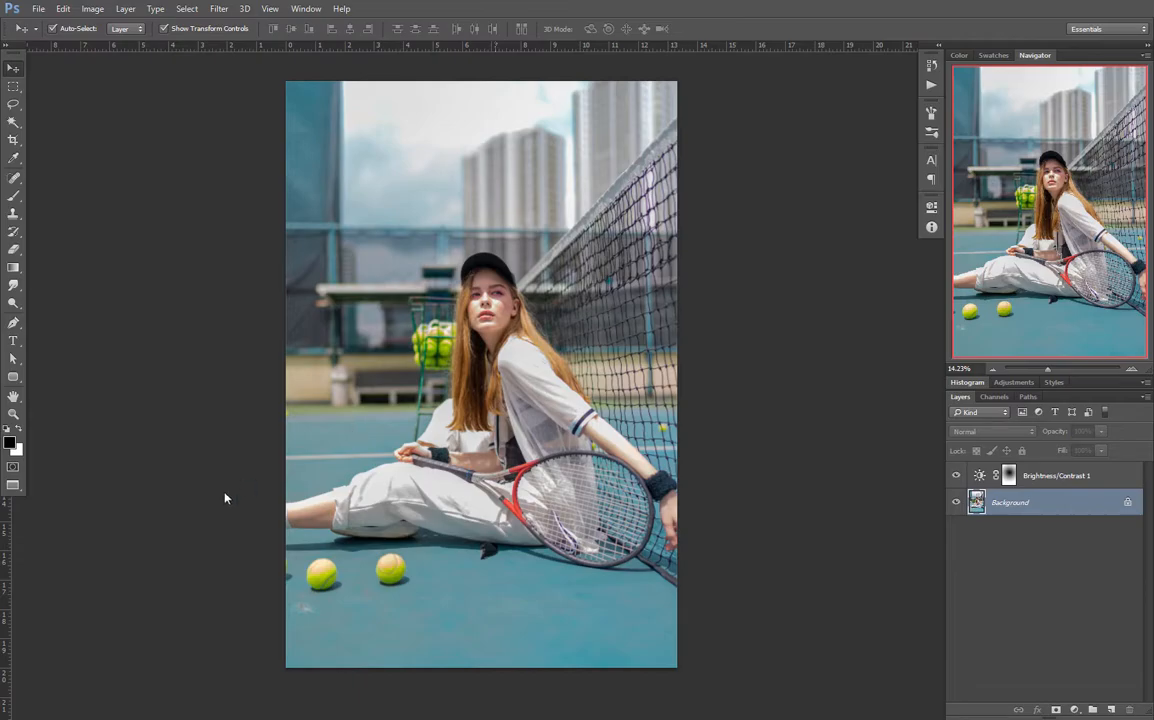
Step: Save the finished photo as a JPEG named "DSC05249 Edited 2.jpg" in the 14. Edit Foto RAW Model Terlalu Cerah folder
{"action": "key", "text": "ctrl+shift+s"}
{"action": "left_click", "coordinate": [180, 562]}
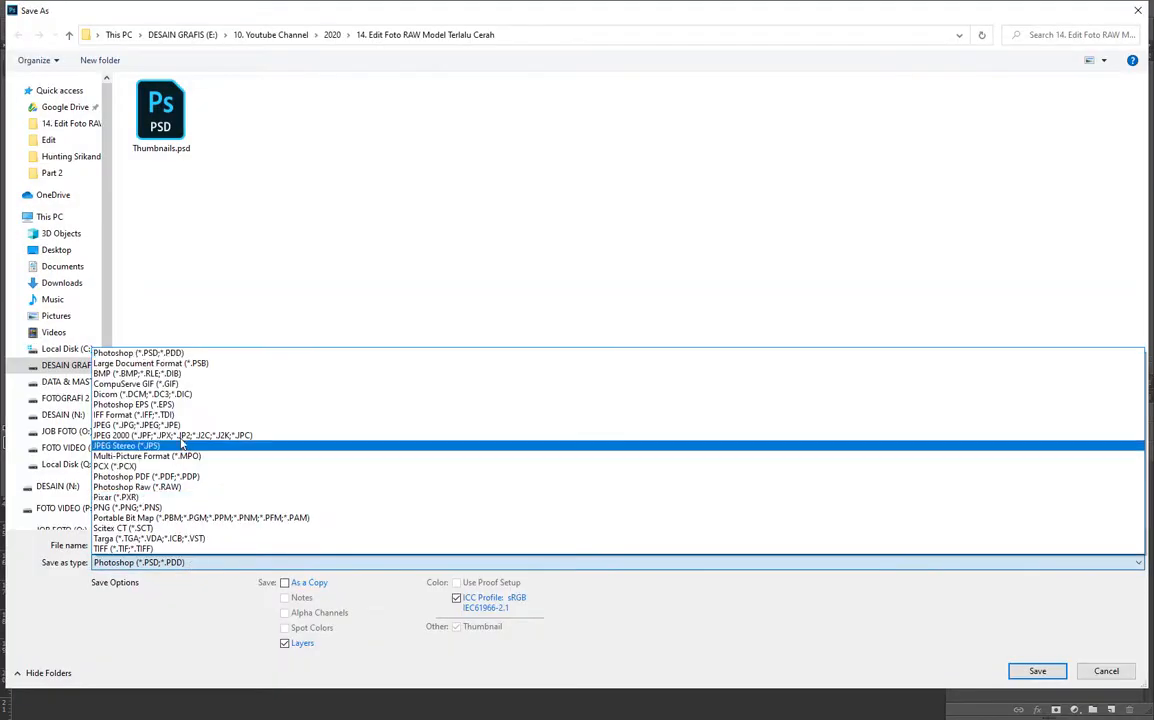
{"action": "left_click", "coordinate": [175, 425]}
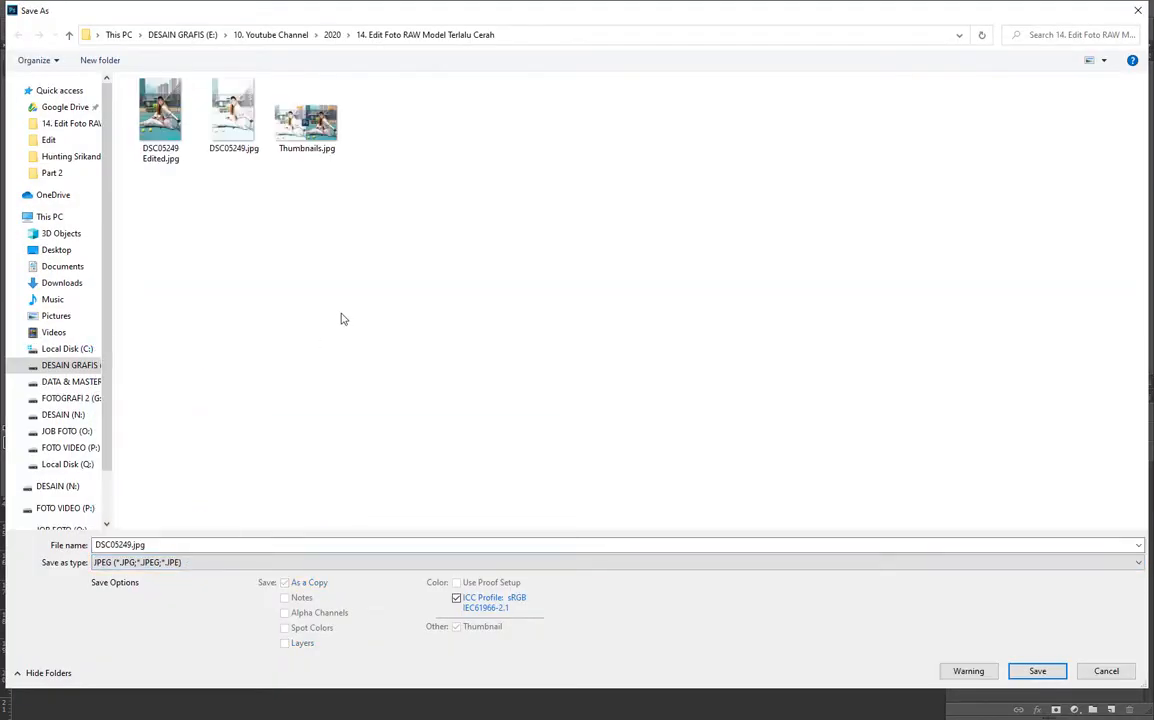
{"action": "left_click", "coordinate": [211, 548]}
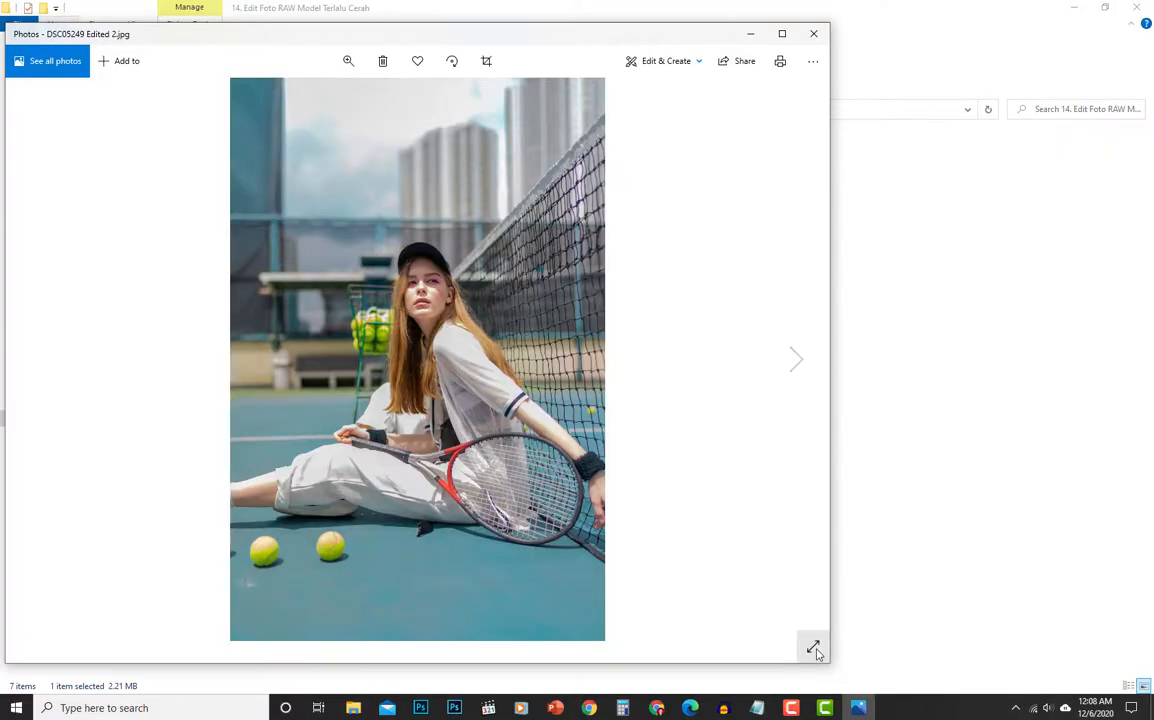
Step: View the saved JPEG full screen in Photos and examine the model's face and surroundings up close and as a whole
{"action": "left_click", "coordinate": [815, 649]}
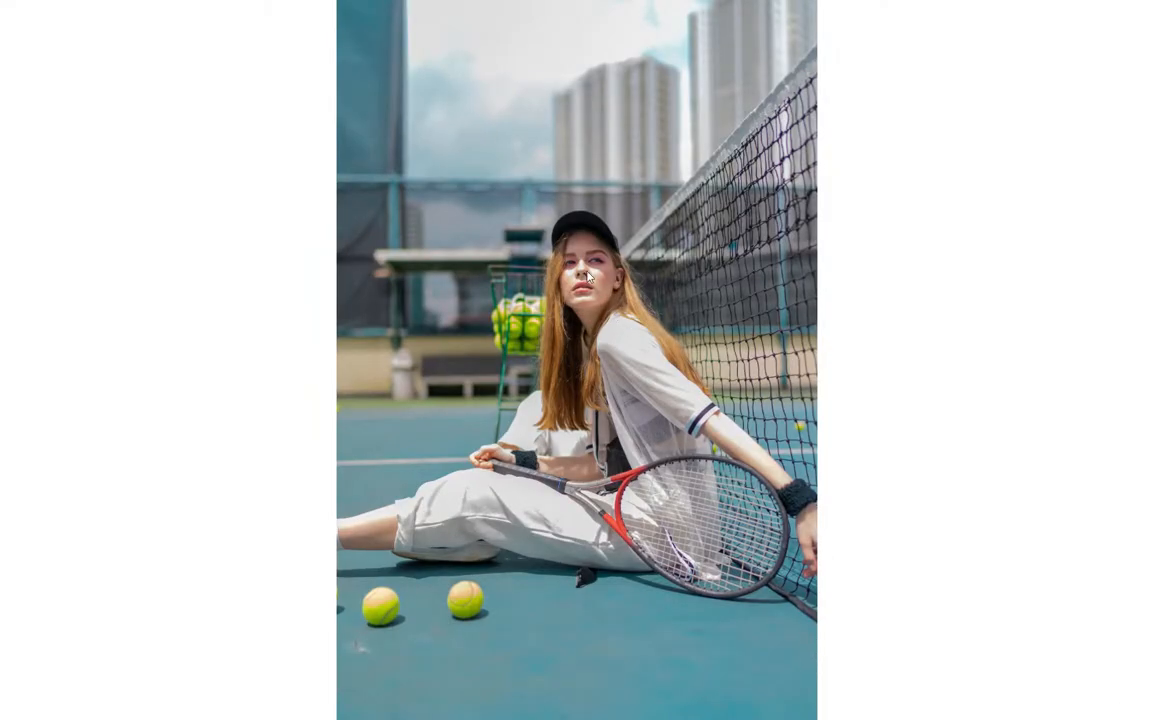
{"action": "scroll", "coordinate": [587, 270], "scroll_direction": "up", "scroll_amount": 5}
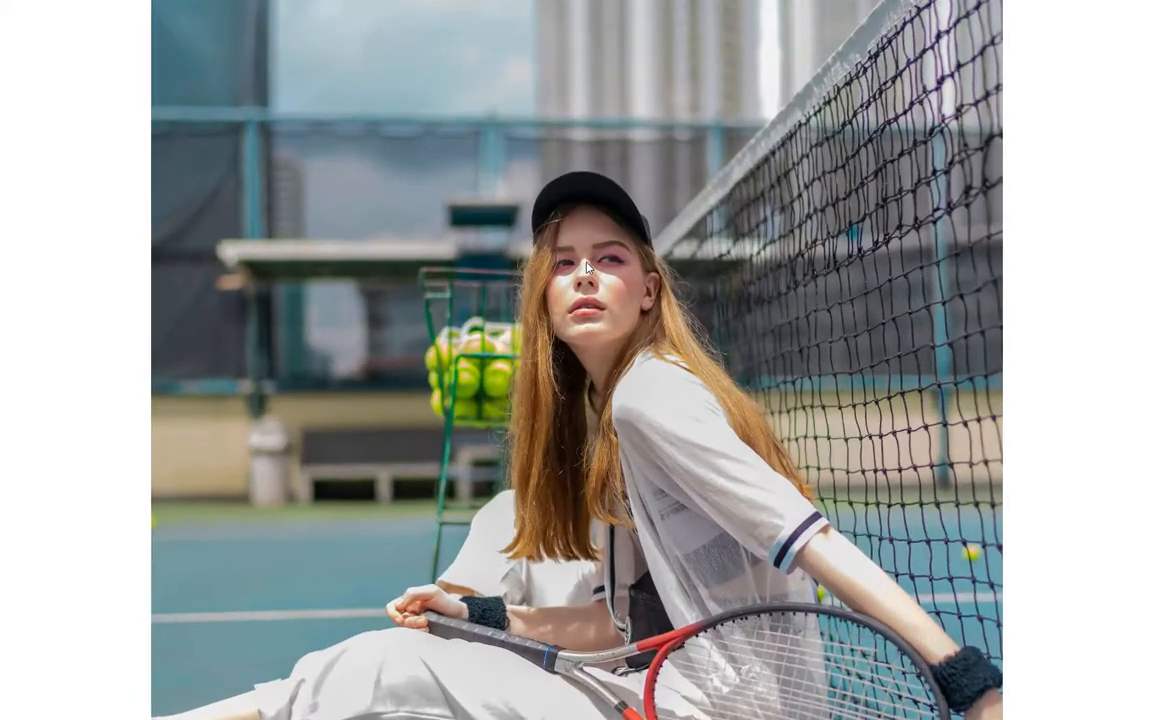
{"action": "scroll", "coordinate": [587, 268], "scroll_direction": "down", "scroll_amount": 5}
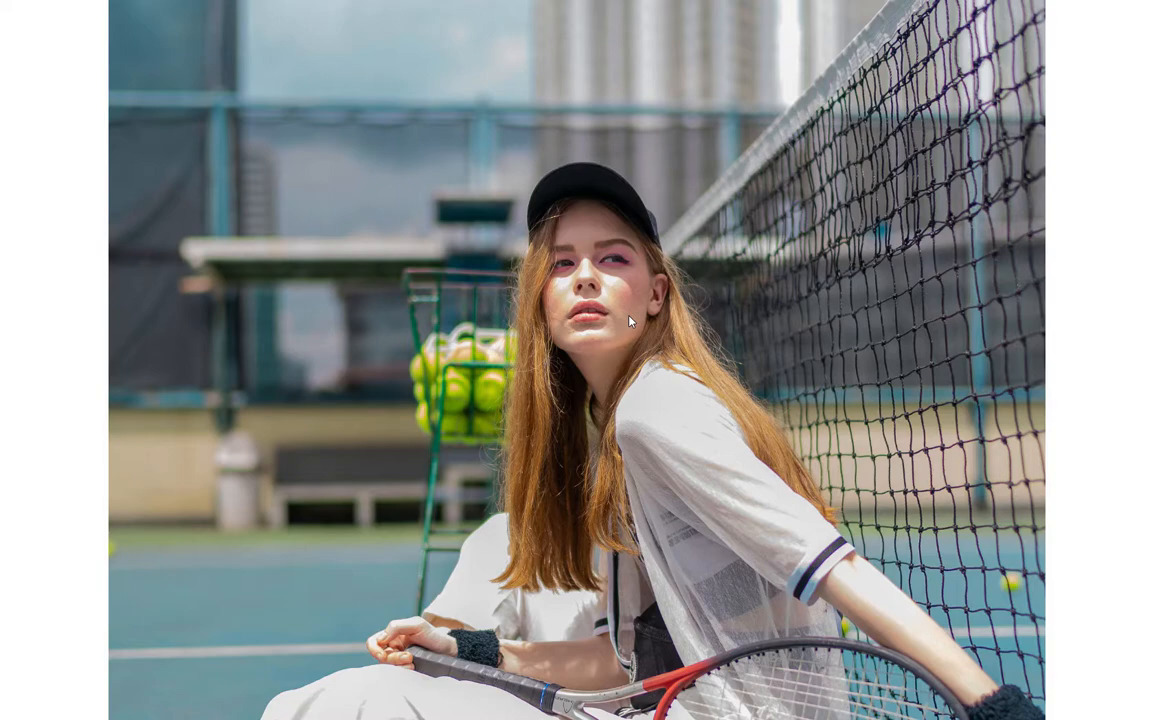
{"action": "scroll", "coordinate": [630, 321], "scroll_direction": "down", "scroll_amount": 4}
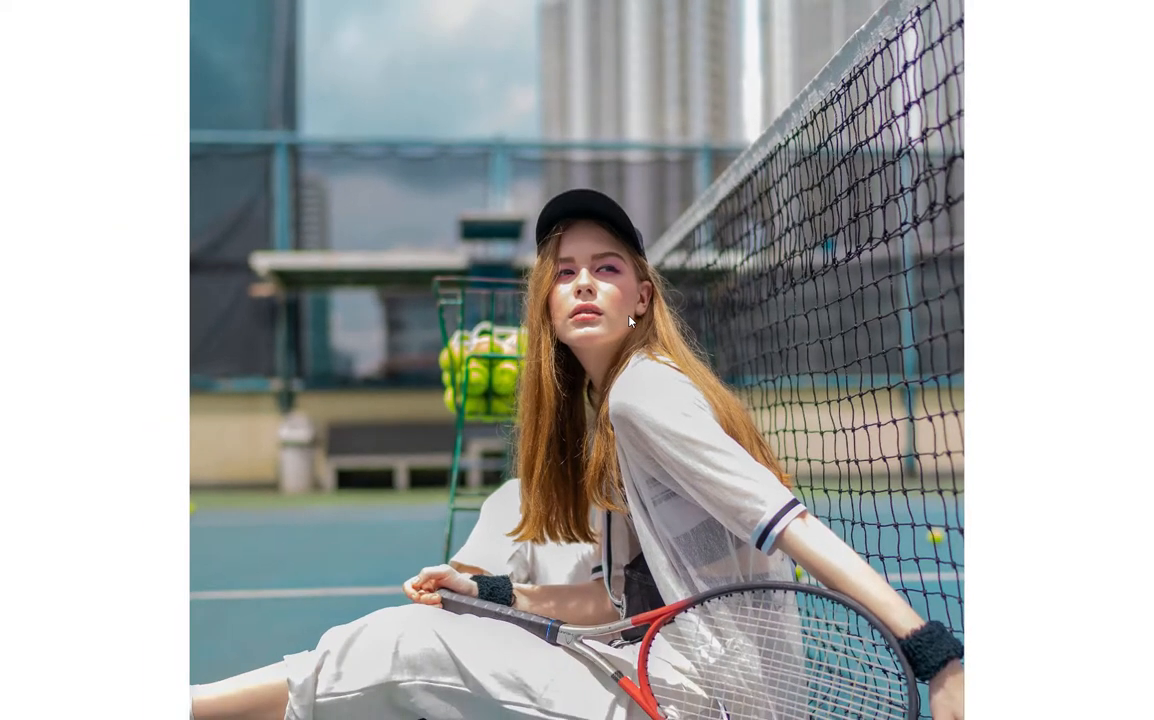
{"action": "scroll", "coordinate": [630, 321], "scroll_direction": "down", "scroll_amount": 3}
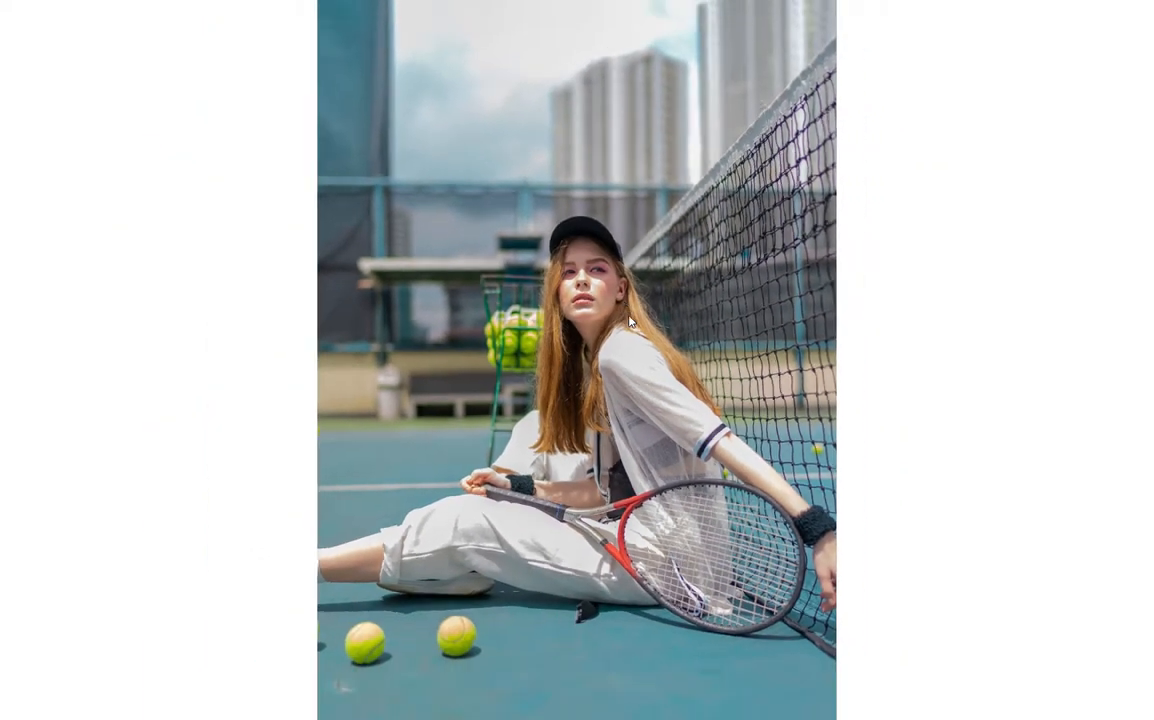